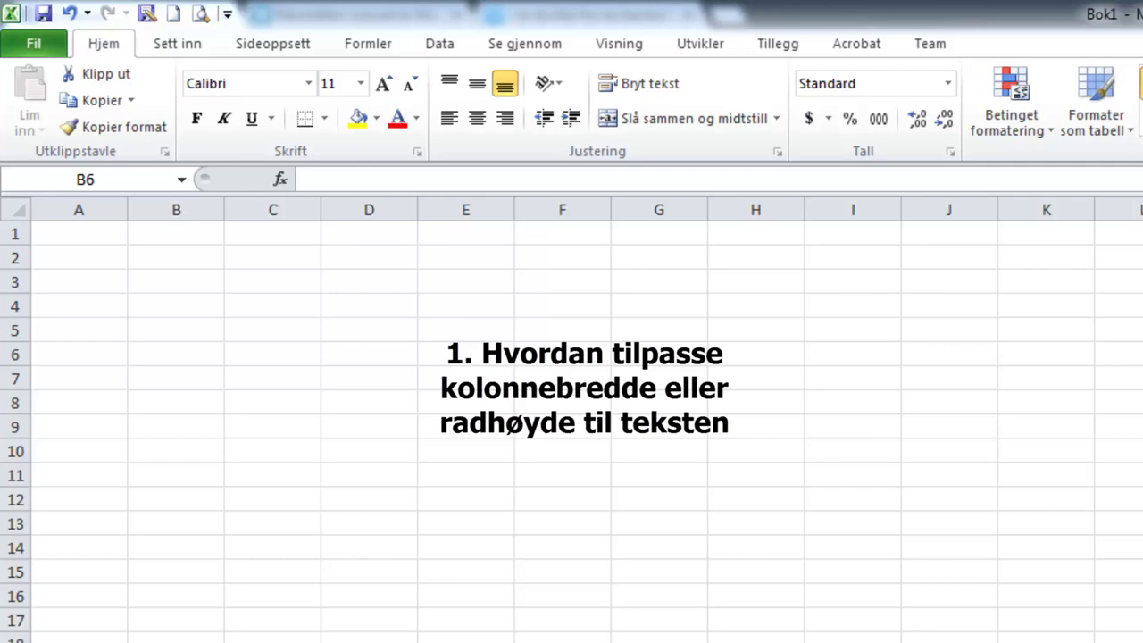
Enter Sparebanken 1 - Rogaland, Landbruksdepartmentet and Transsibirske jernbanelinje in A1, A3 and A5
left_click(106, 234)
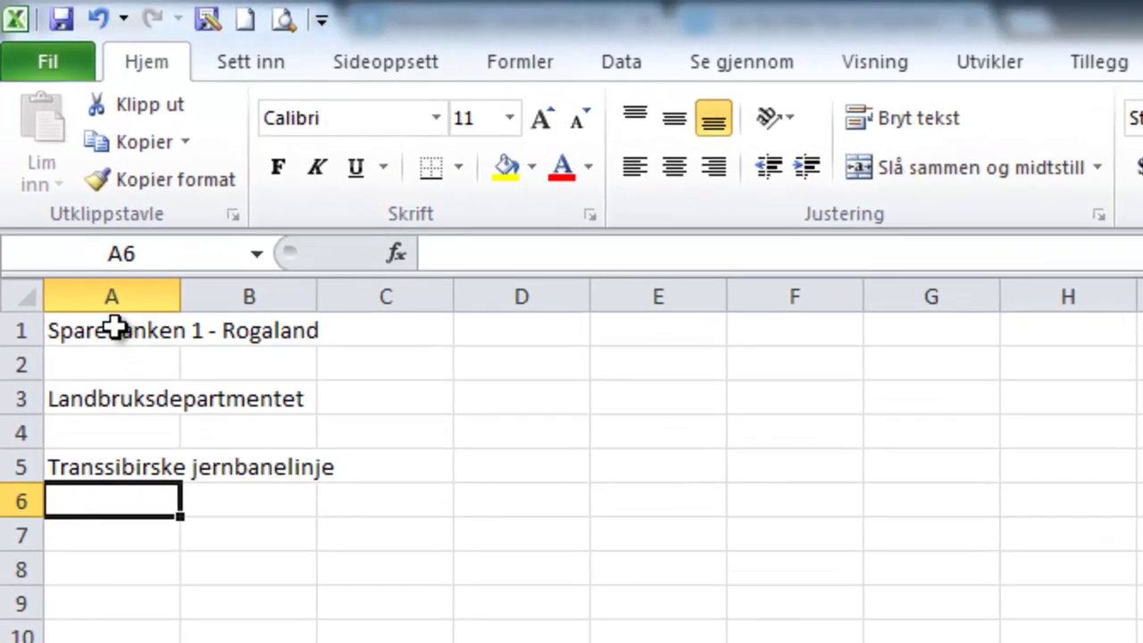
left_click(96, 328)
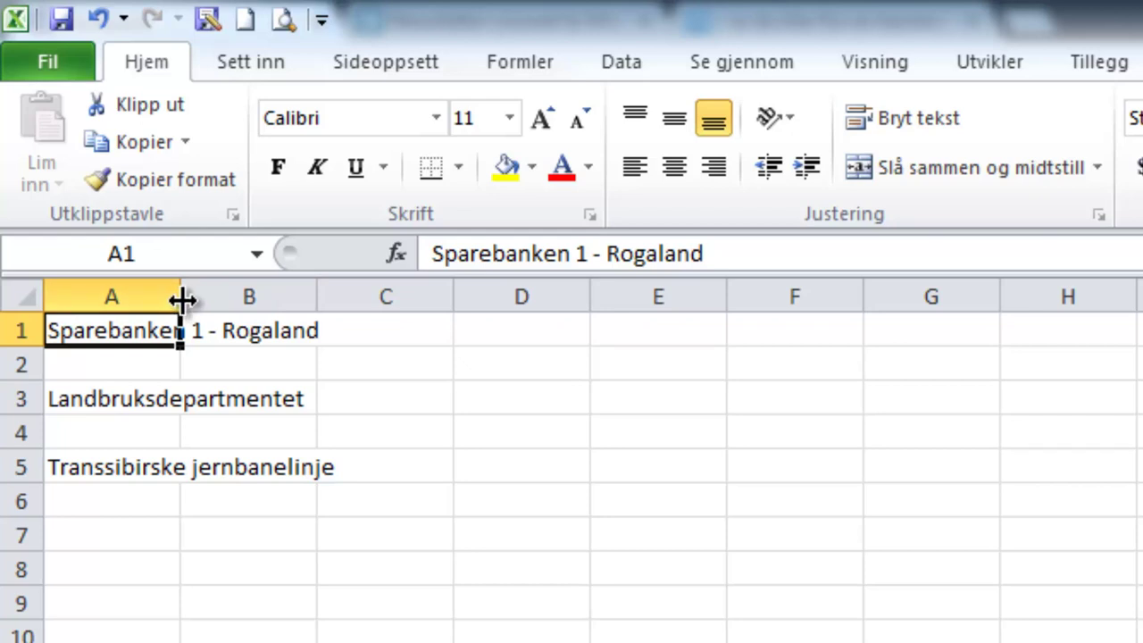
AutoFit column A to the Sparebanken 1 - Rogaland text and select columns A through E
double_click(180, 299)
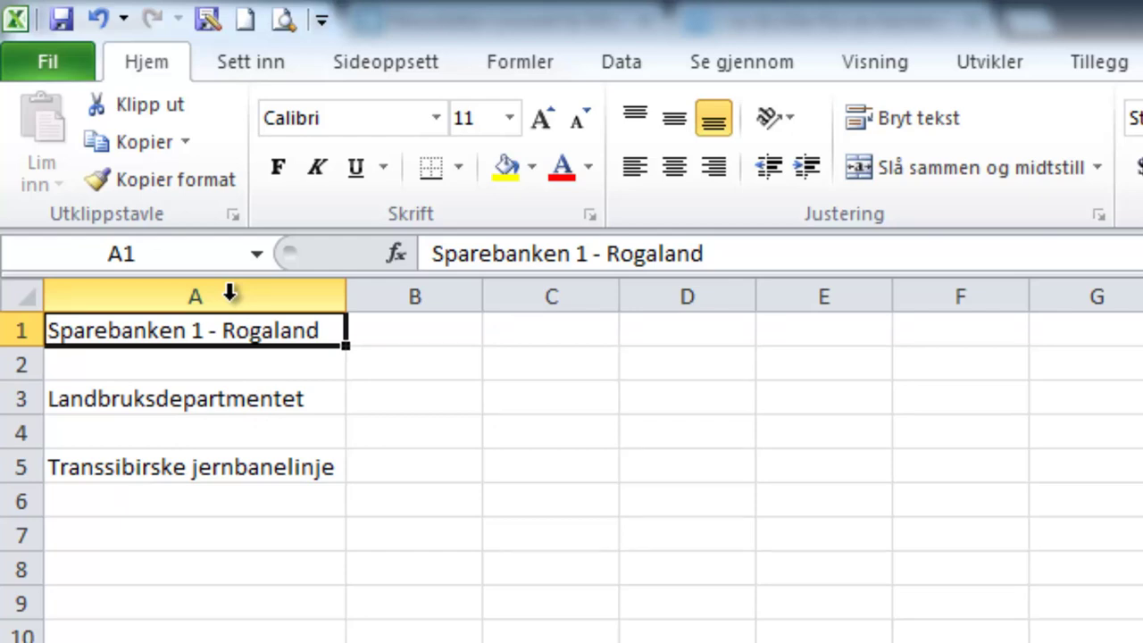
left_click_drag(230, 293, 773, 289)
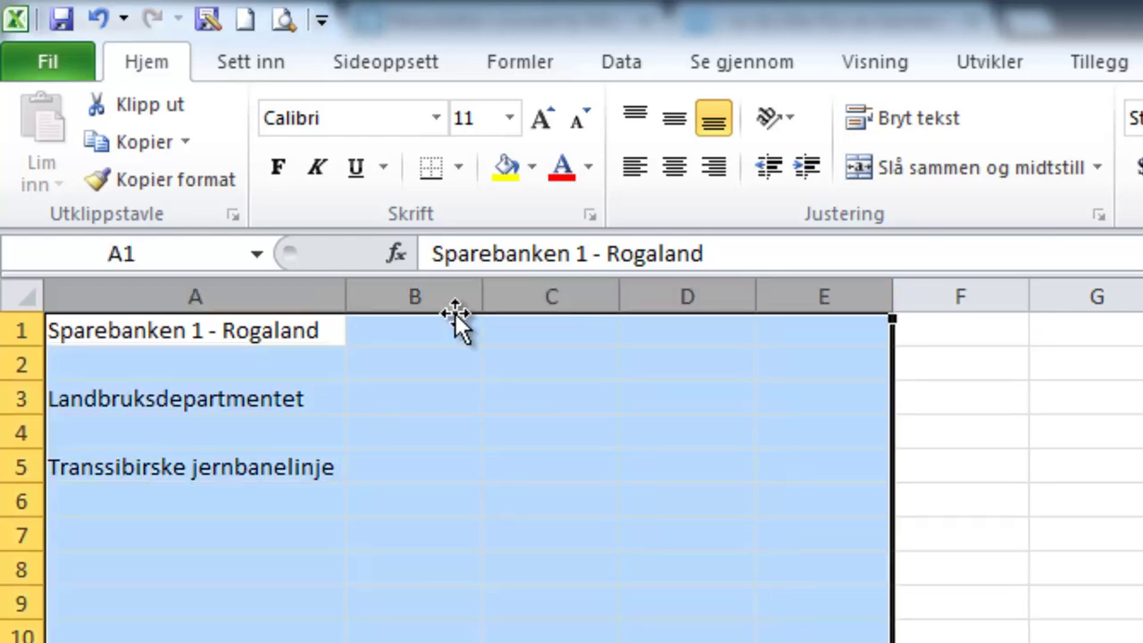
Give columns A–E one uniform wider width and make rows 1–6 33.75 high
left_click_drag(482, 302, 551, 300)
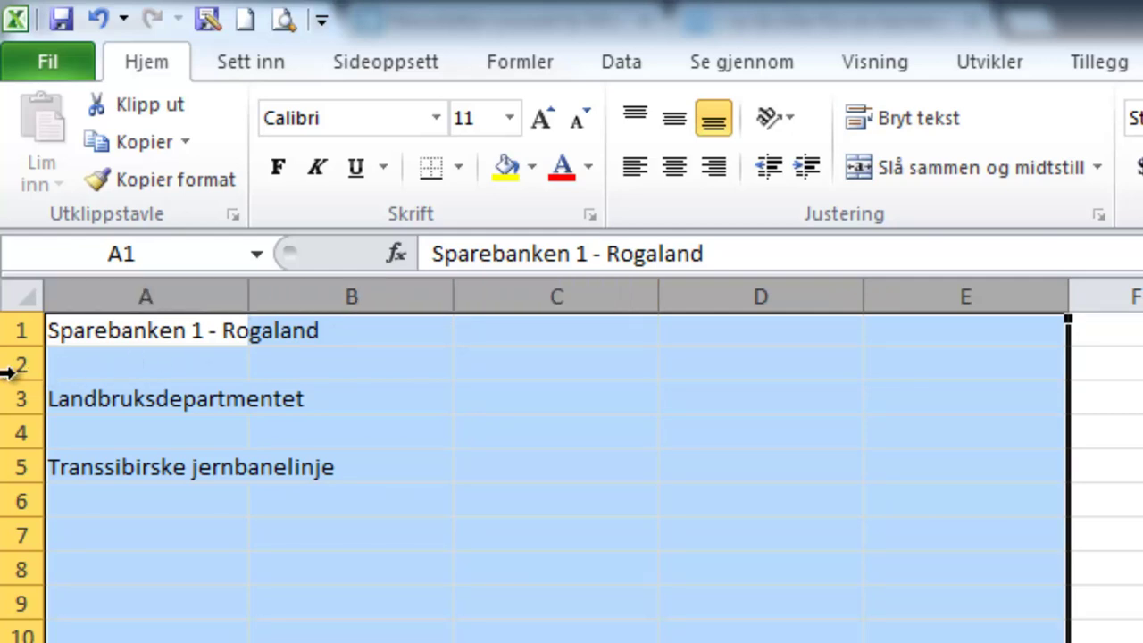
mouse_move(18, 330)
left_mouse_down()
mouse_move(7, 511)
mouse_move(16, 489)
left_mouse_up()
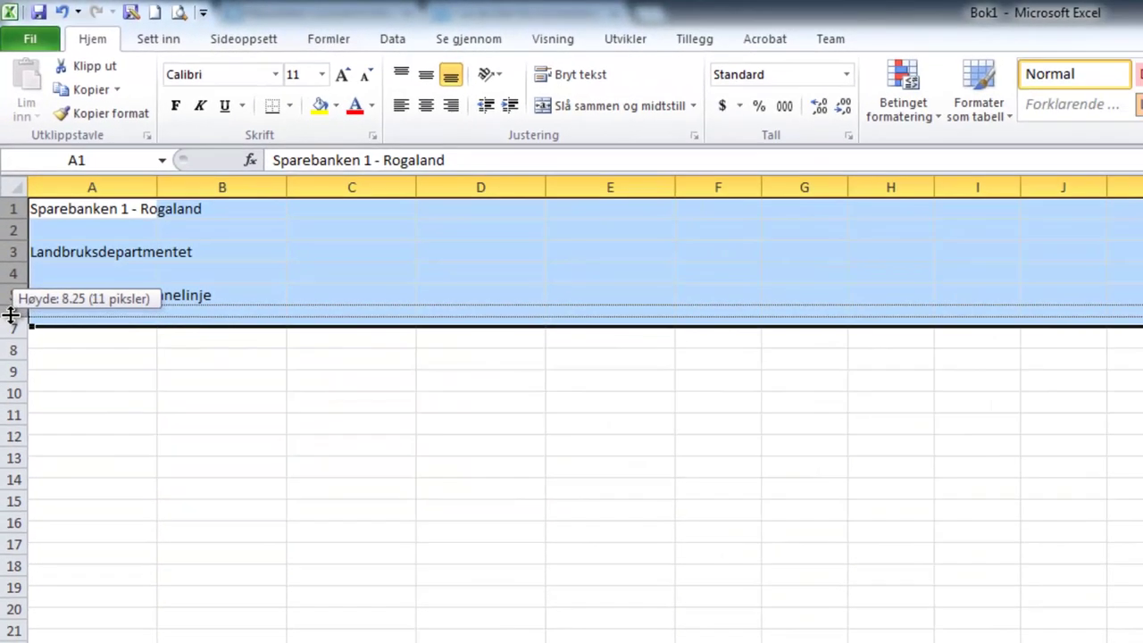
left_click_drag(13, 358, 13, 363)
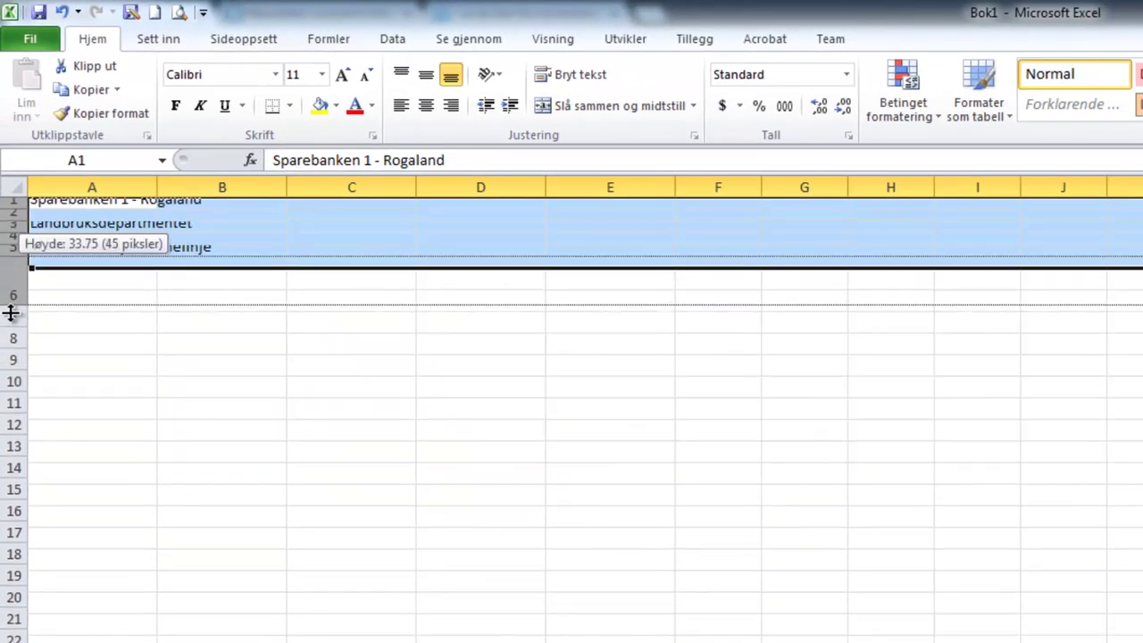
left_click_drag(18, 268, 18, 313)
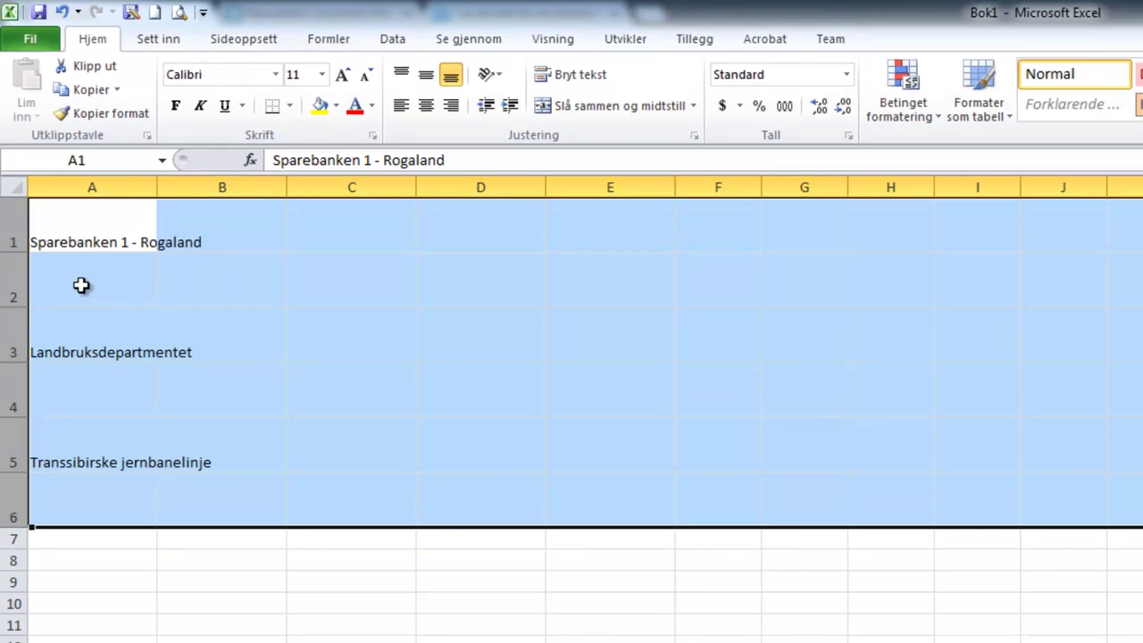
left_click(111, 236)
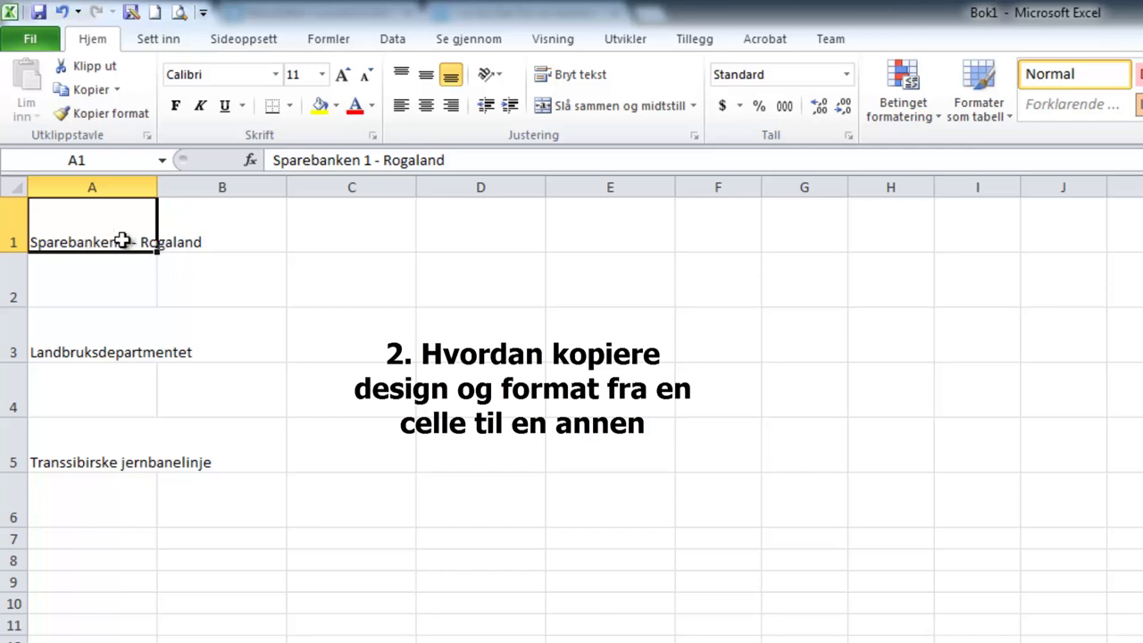
Make A5 bold, 16 pt text on a yellow fill
left_click(102, 446)
left_click(320, 105)
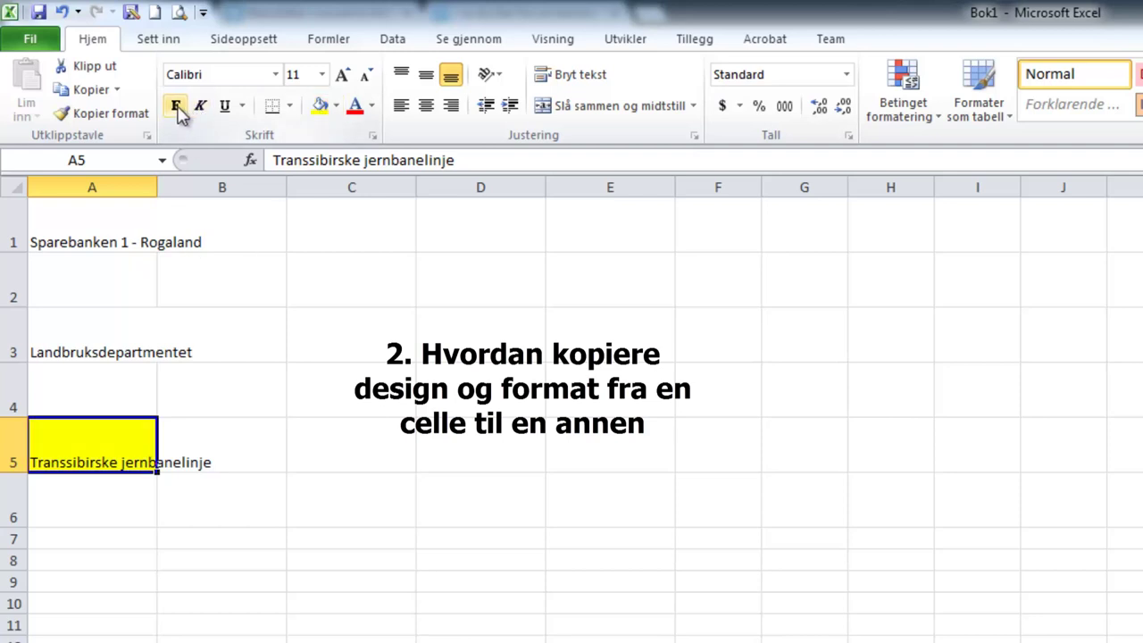
left_click(175, 105)
left_click(342, 74)
left_click(342, 74)
left_click(341, 74)
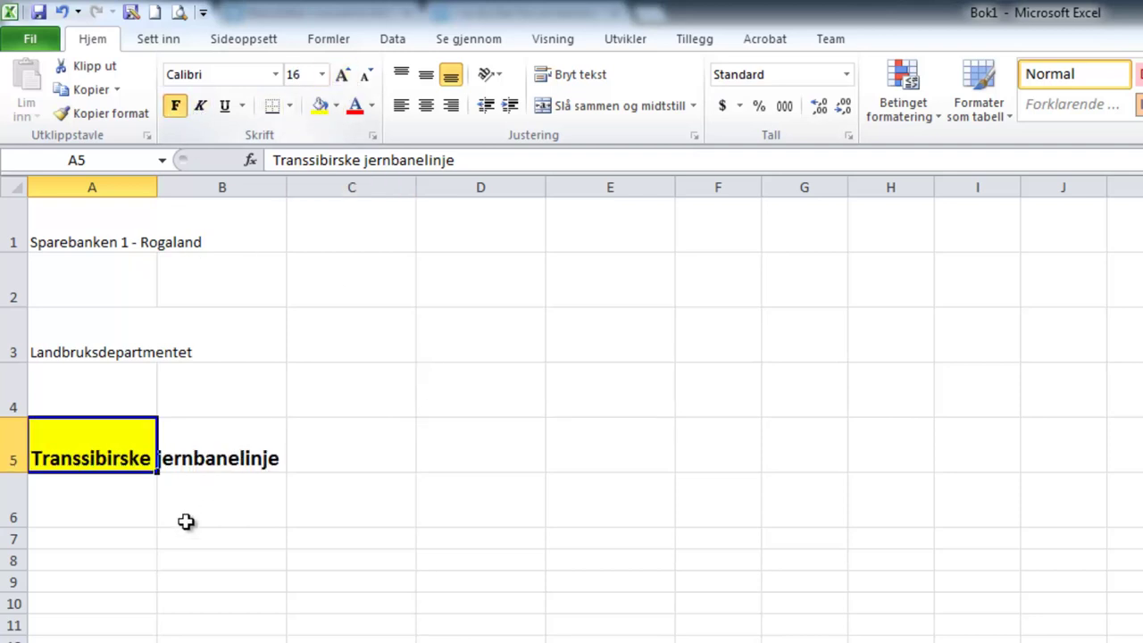
Merge and centre A5:B5 with the text middle-aligned vertically
left_click_drag(92, 449, 230, 444)
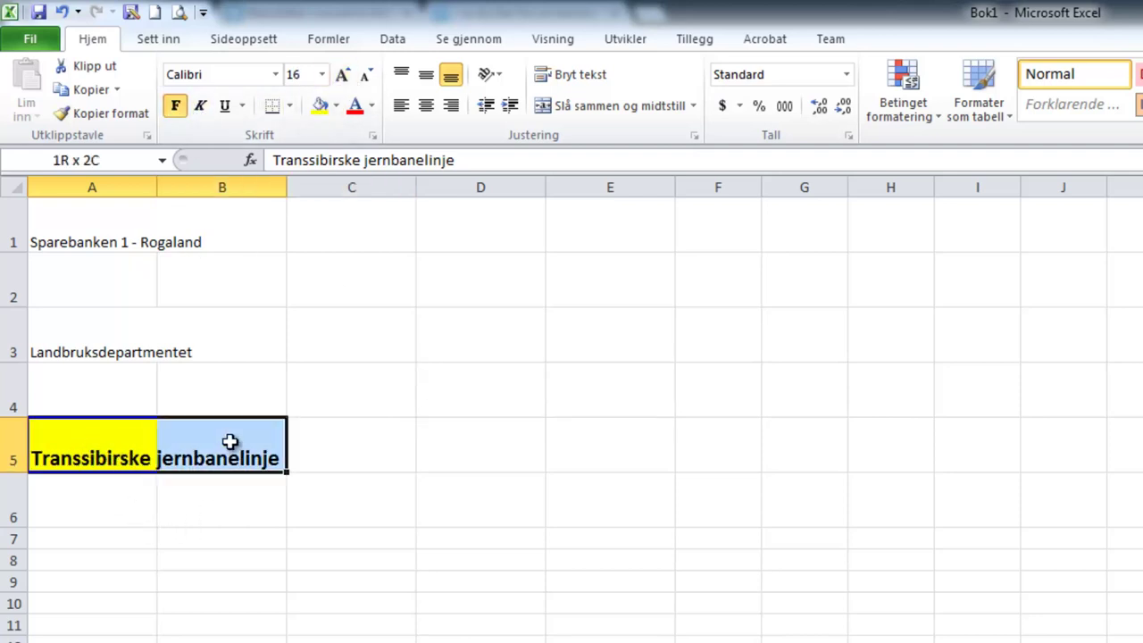
left_click(582, 107)
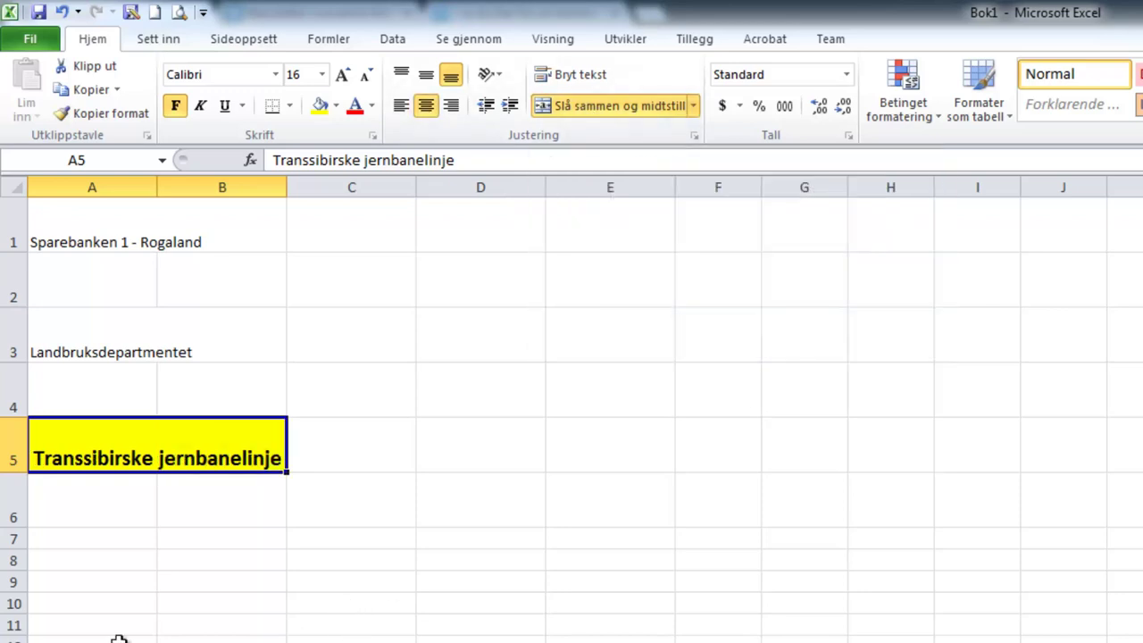
left_click(426, 74)
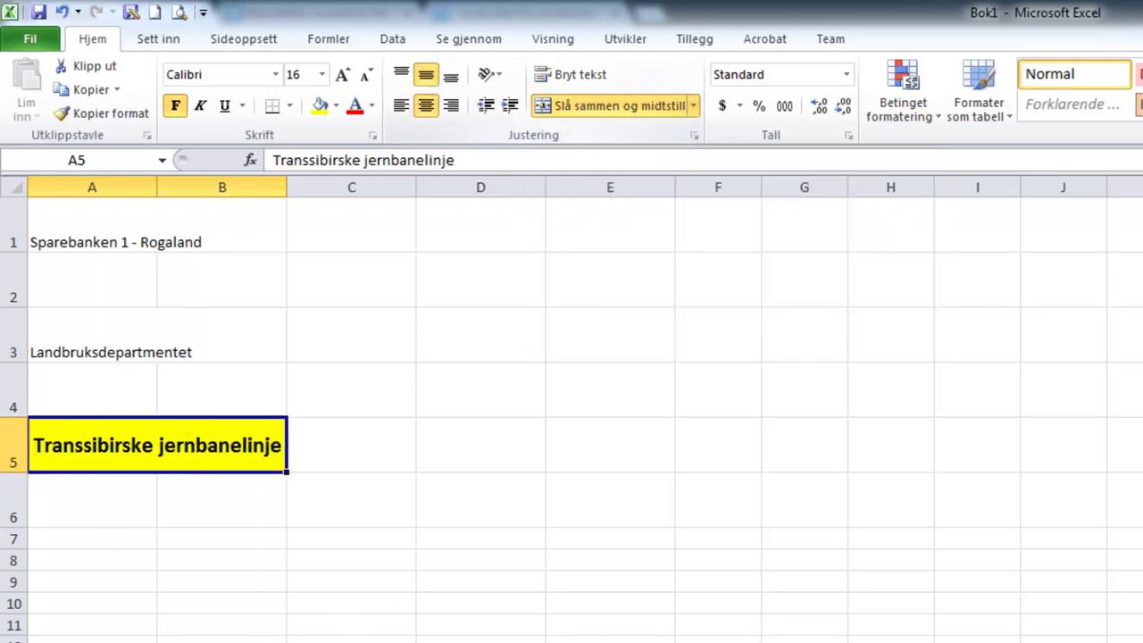
left_click(193, 536)
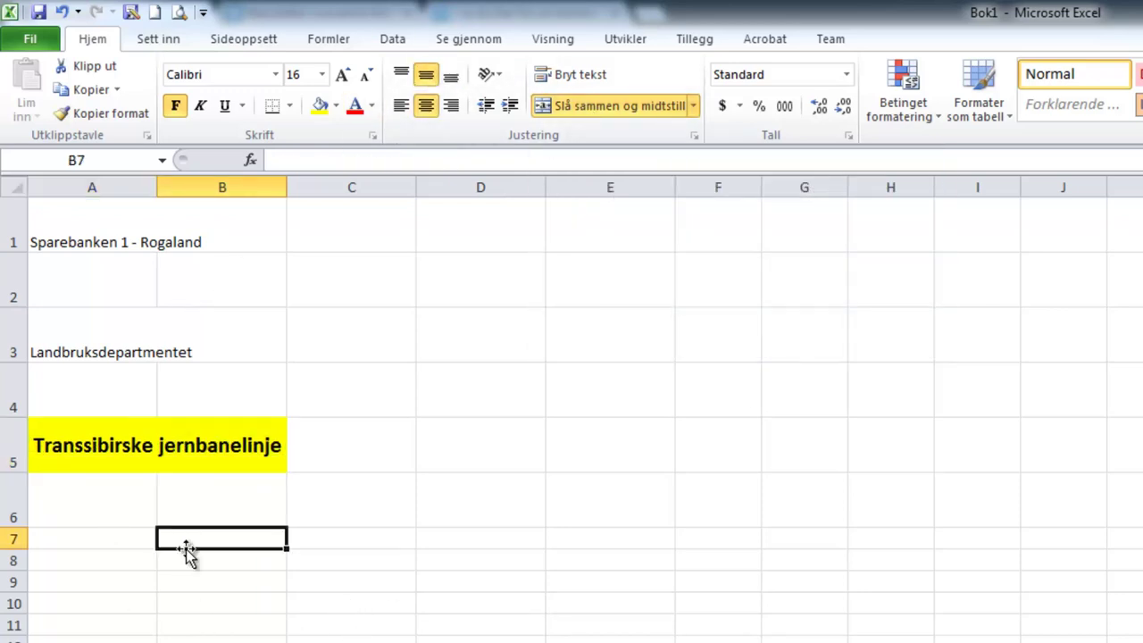
left_click(99, 237)
left_click(95, 335)
left_click(100, 225)
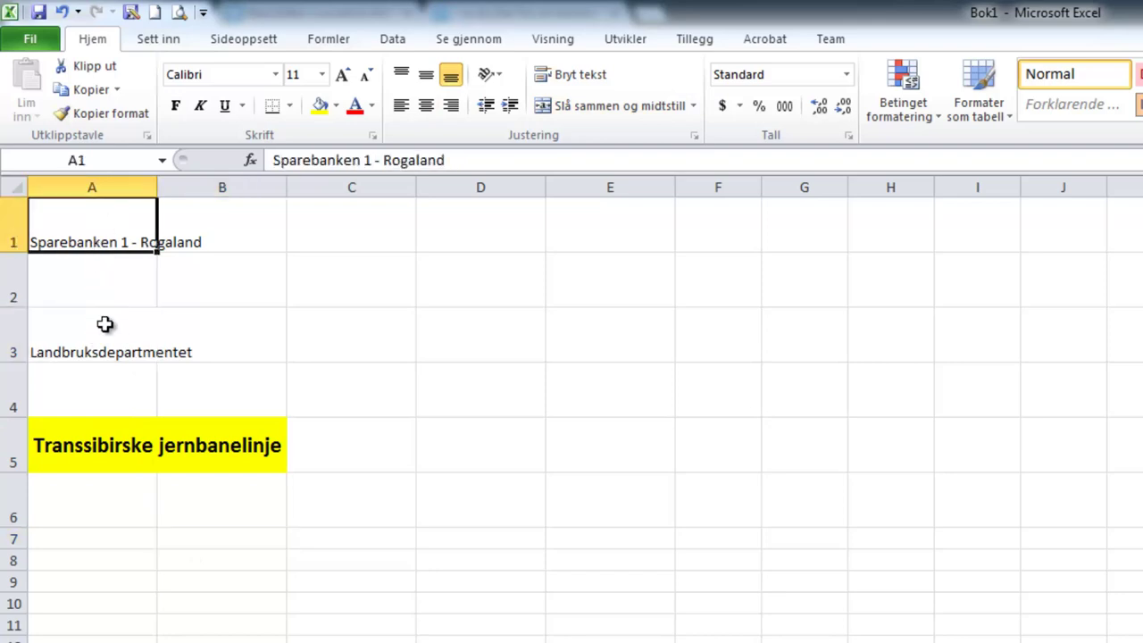
left_click(105, 324)
Use Format Painter to copy A5's formatting onto A3, then onto A1
left_click(88, 459)
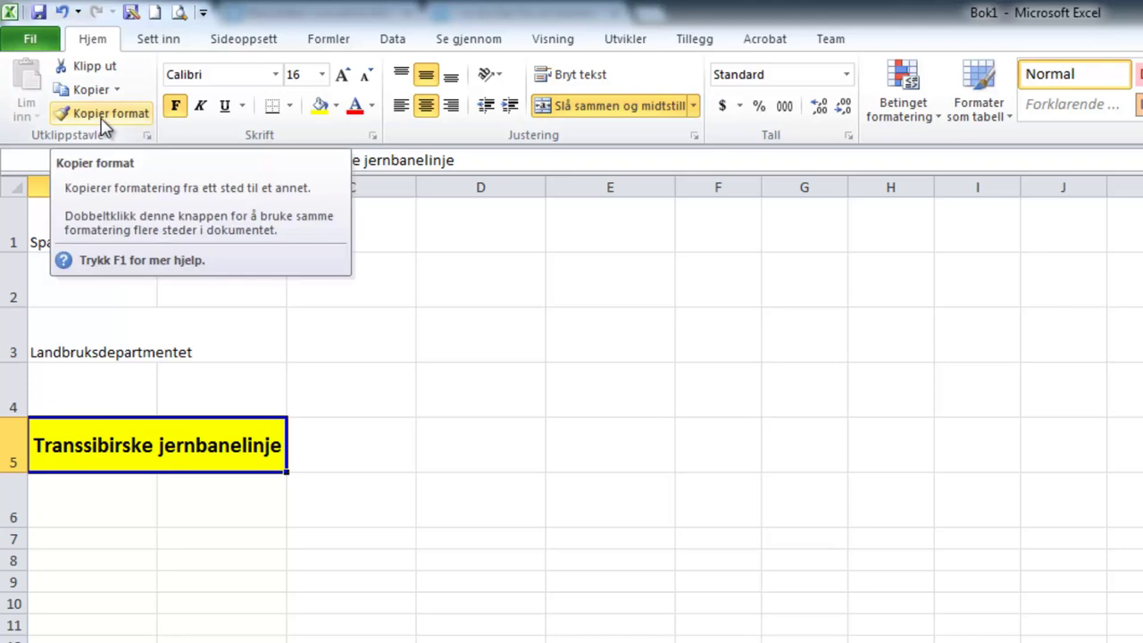
left_click(105, 126)
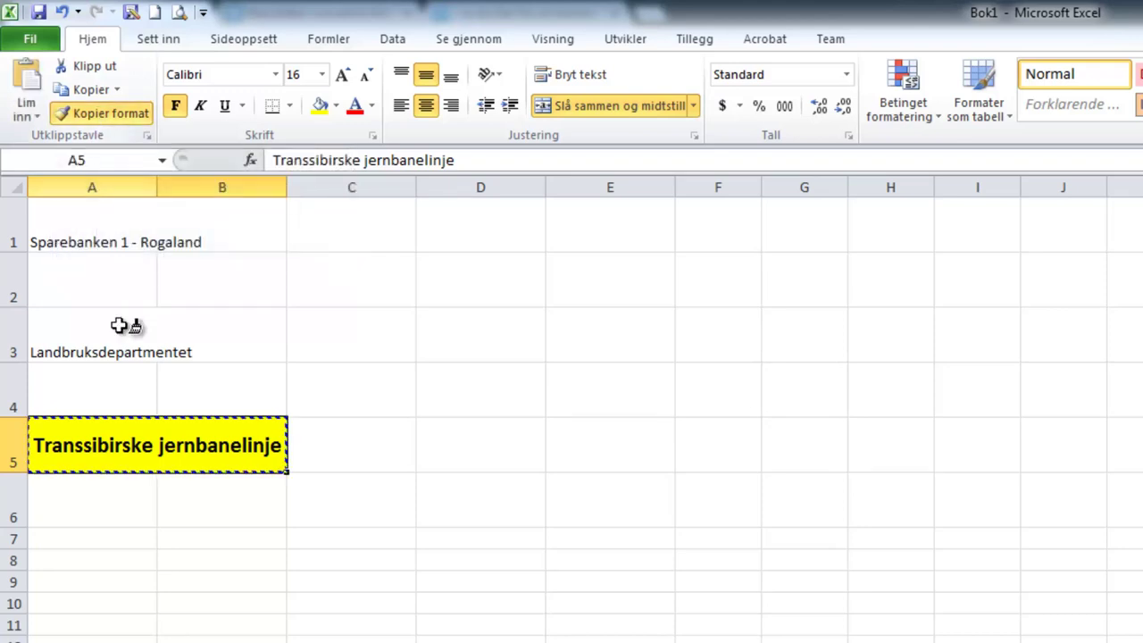
left_click(86, 335)
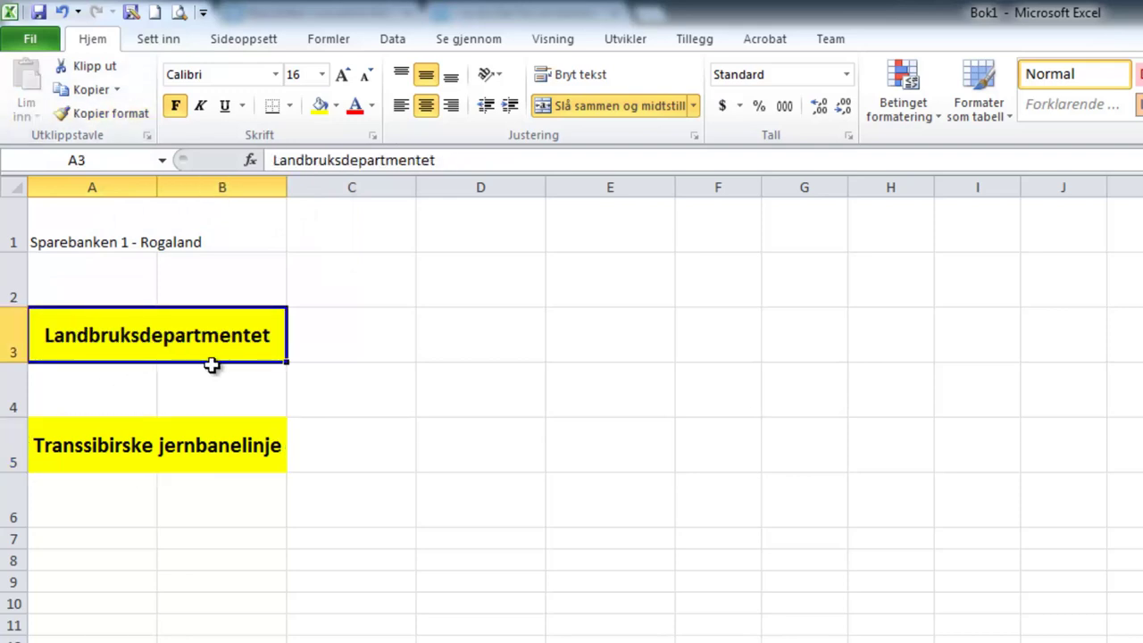
left_click(105, 118)
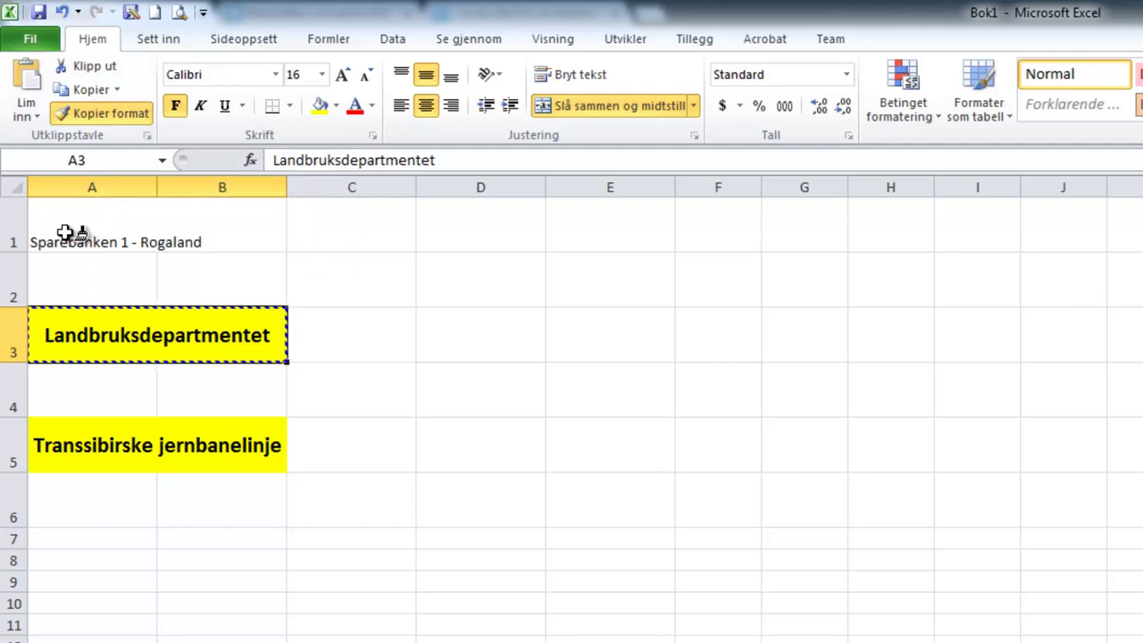
left_click(67, 233)
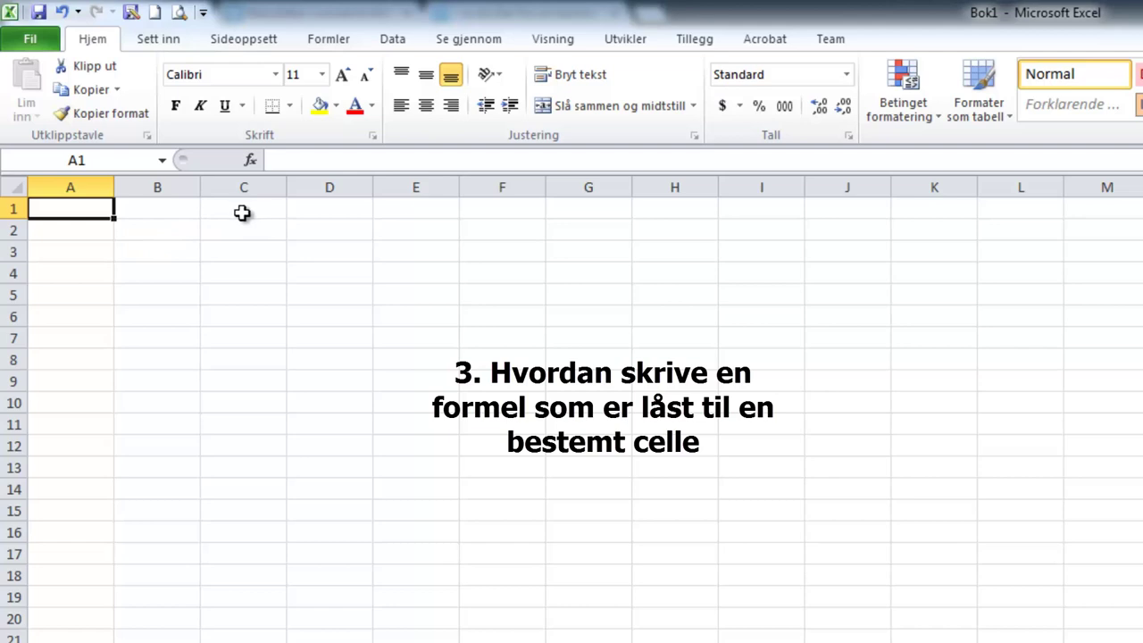
Label B1 'MVA', enter 25% as a percentage in C1, and begin a formula in C7
left_click(169, 209)
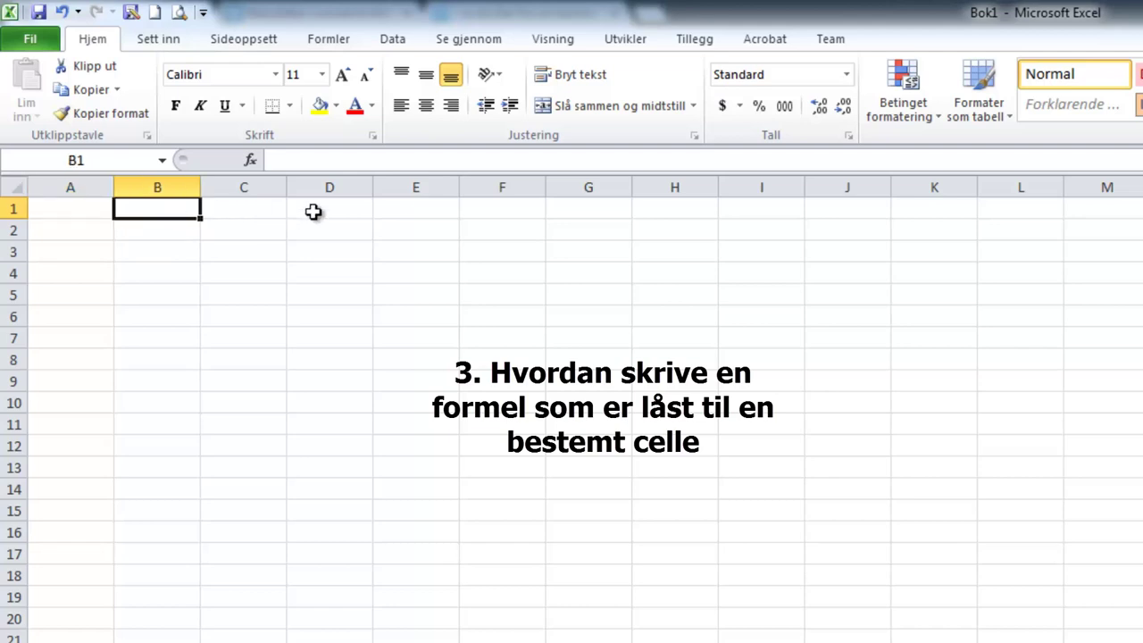
type("MVA")
key("Tab")
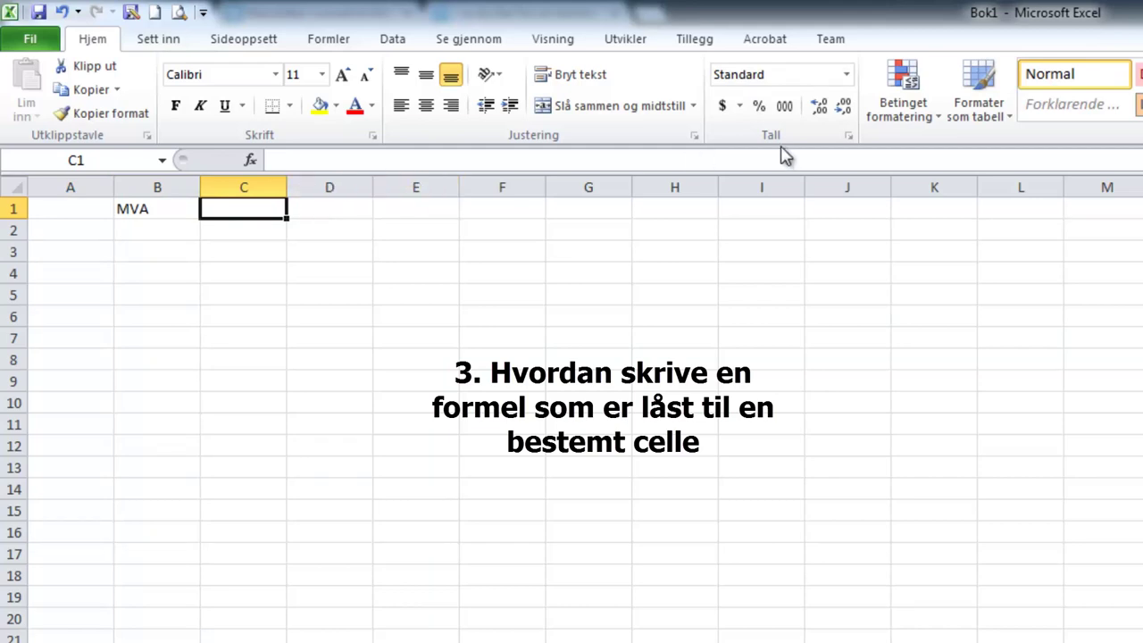
left_click(759, 106)
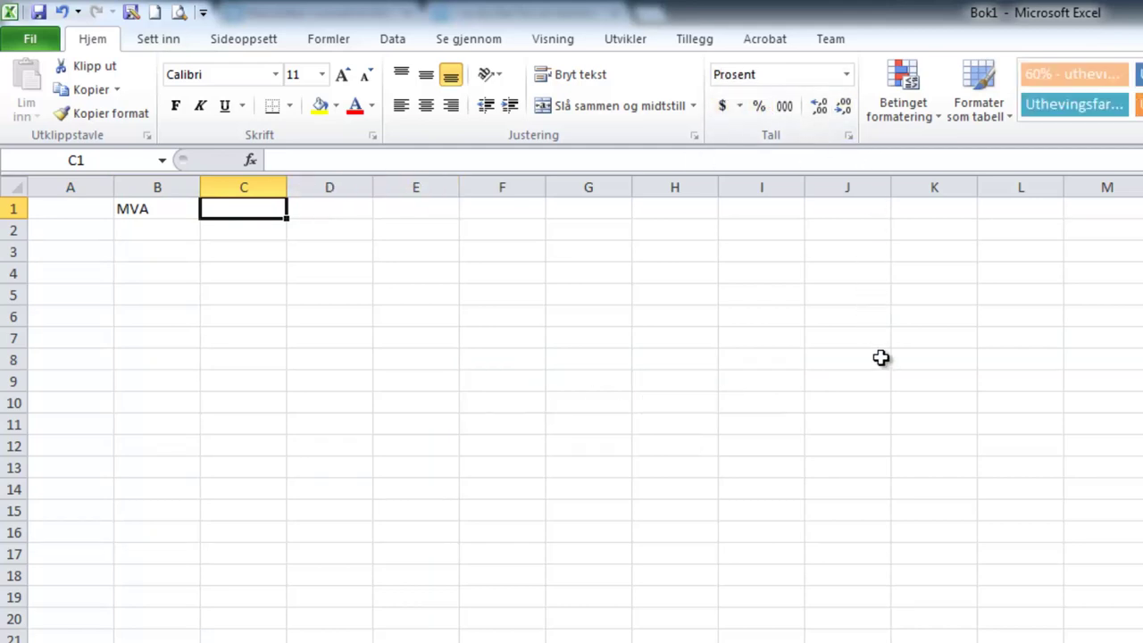
type("25")
key("Return")
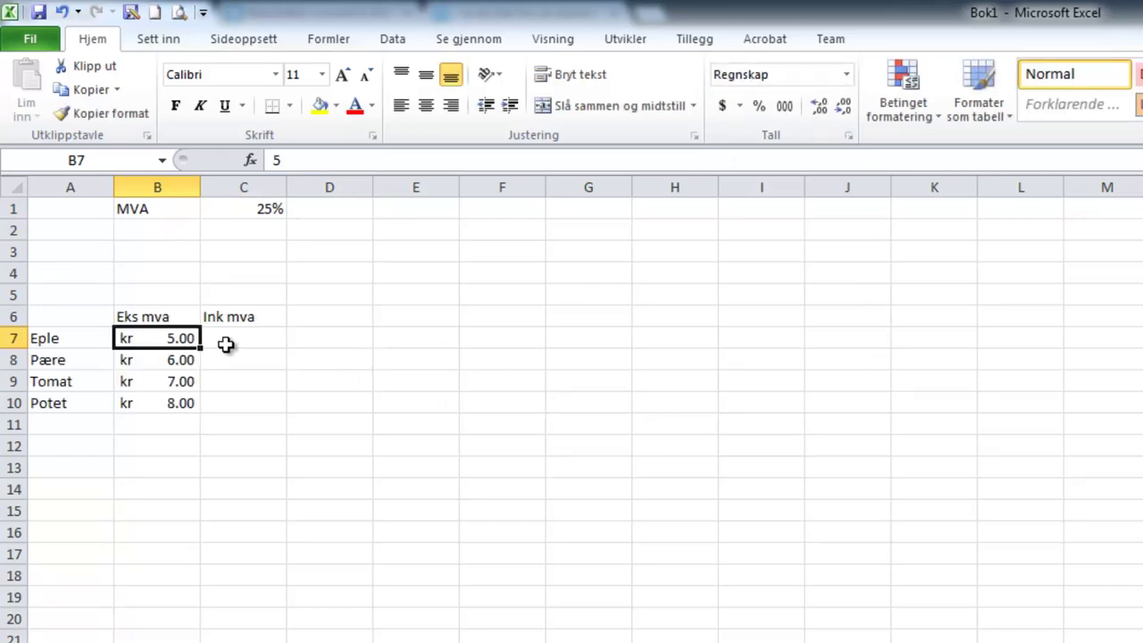
left_click(229, 342)
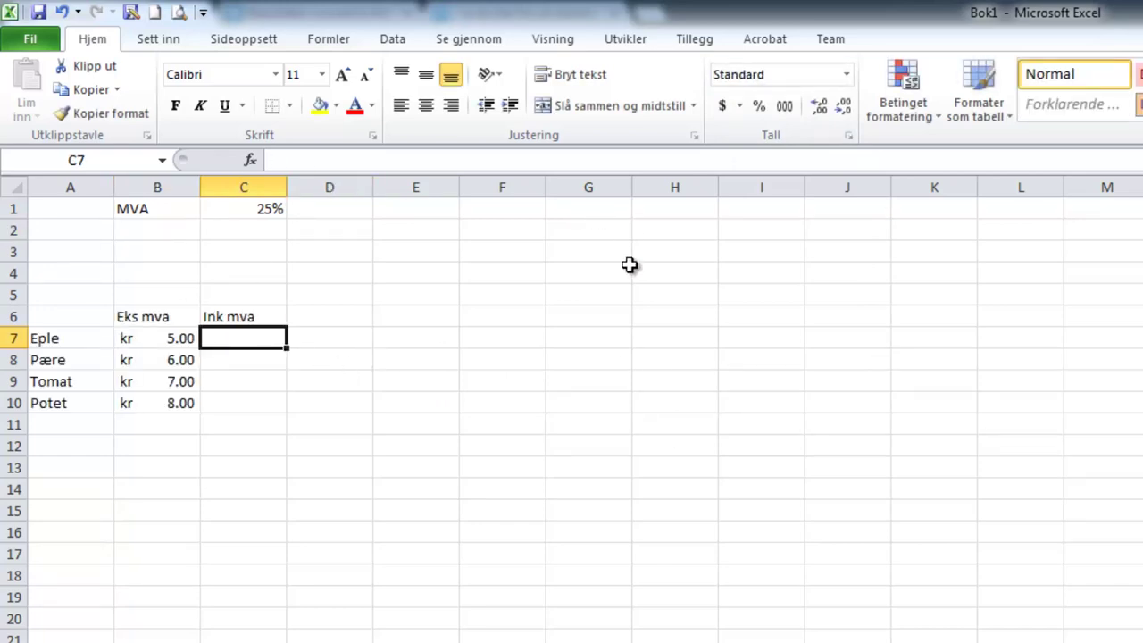
type("=")
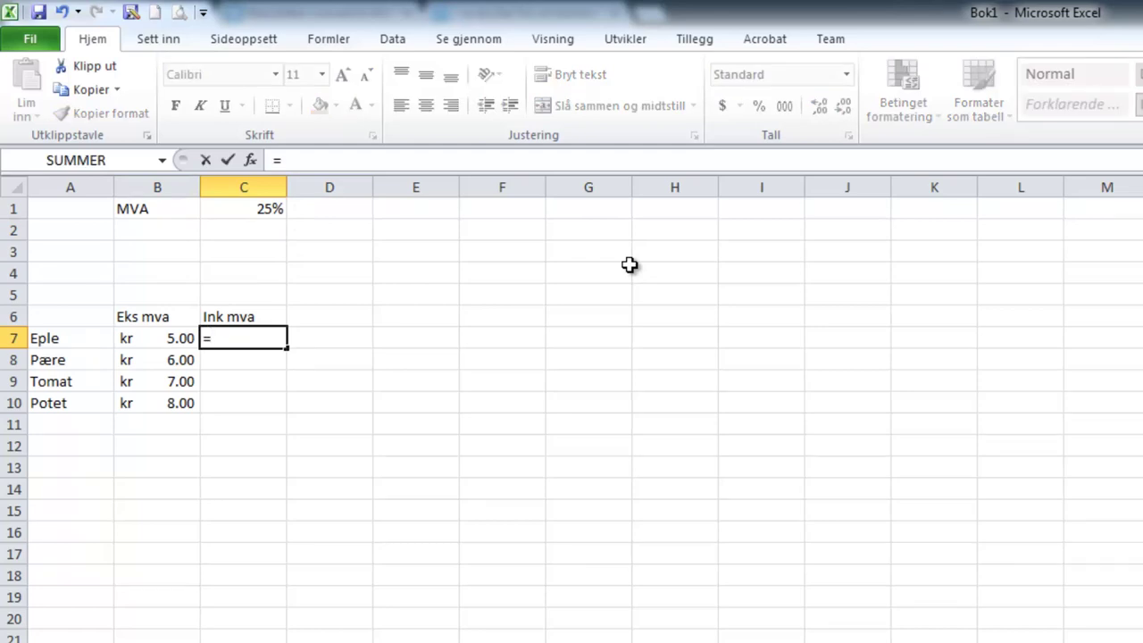
Complete C7's formula as =B7*(1+C1)
left_click(167, 343)
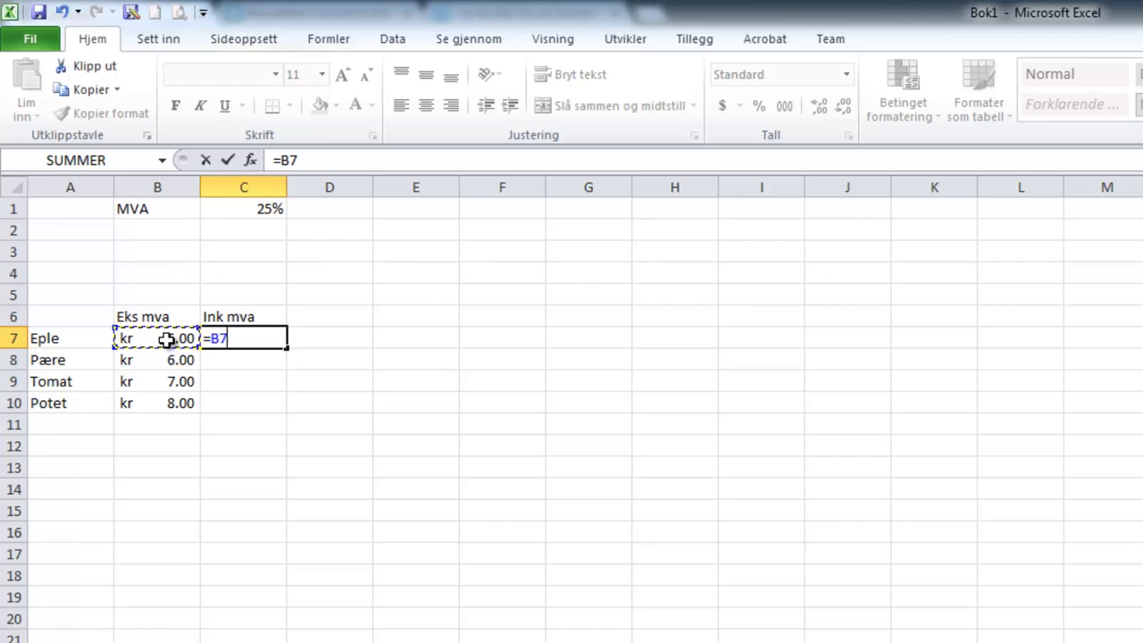
type("*")
left_click(232, 208)
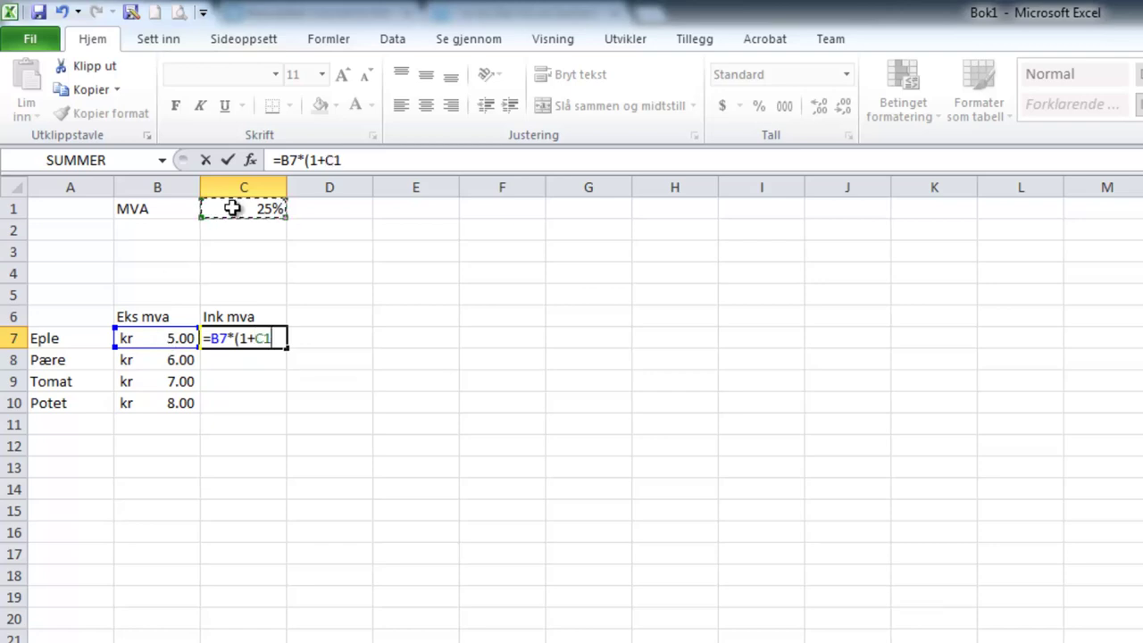
type(")")
key("Return")
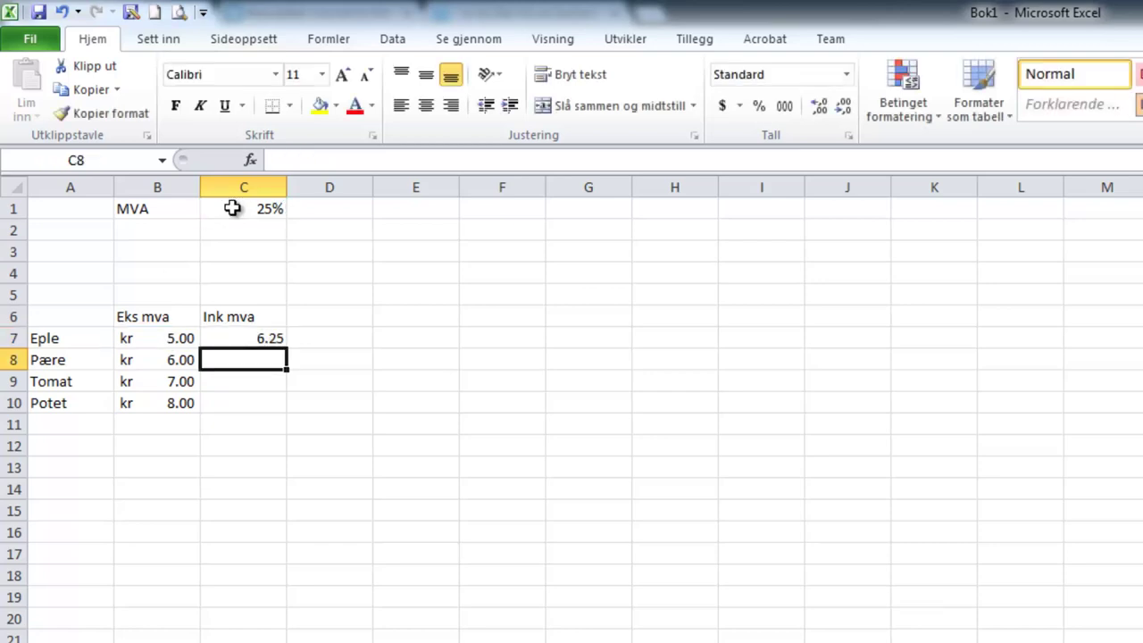
key("Up")
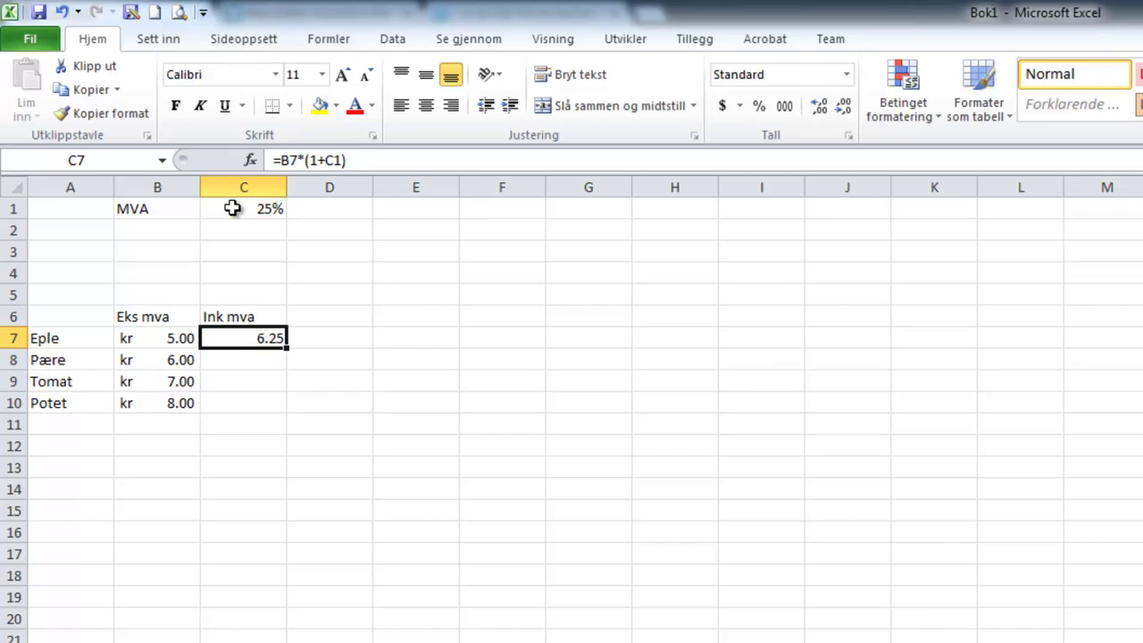
Format C7 as Norwegian krone currency so it shows kr 6.25
left_click(739, 105)
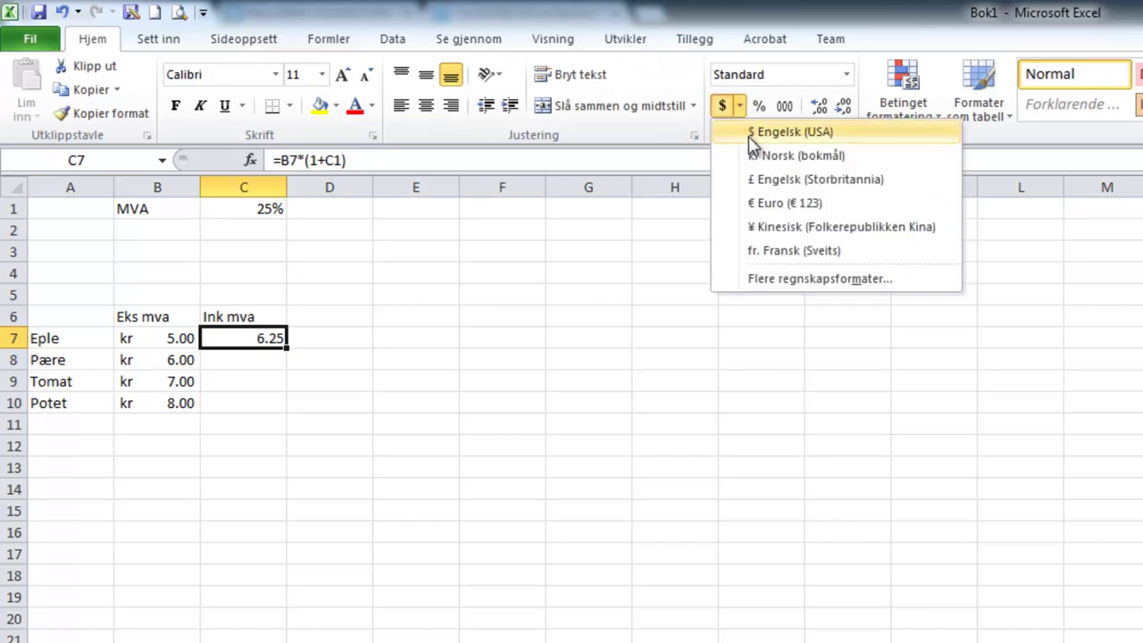
left_click(752, 134)
left_click(740, 106)
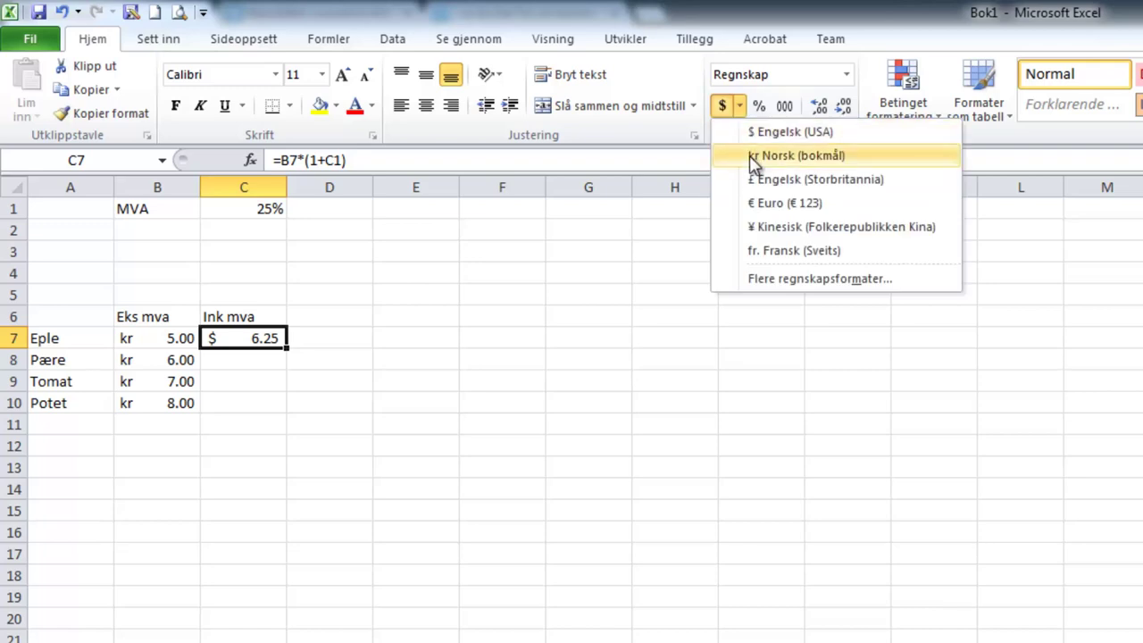
left_click(755, 156)
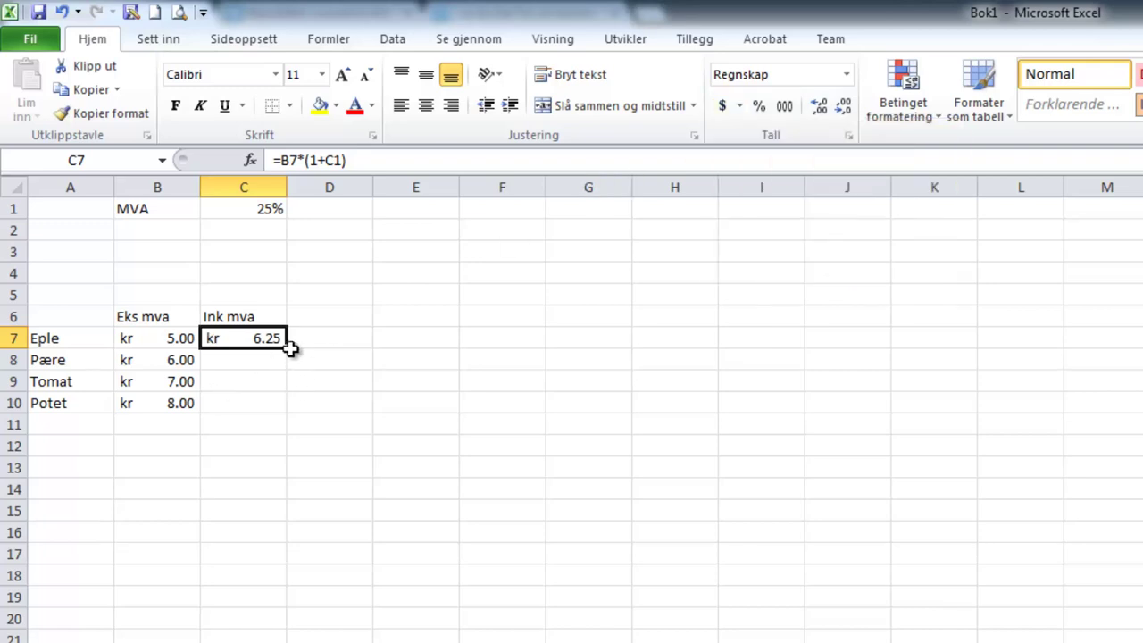
Fill C7's formula down to C10 and see that C8's formula points at the empty C2
left_click_drag(288, 350, 288, 424)
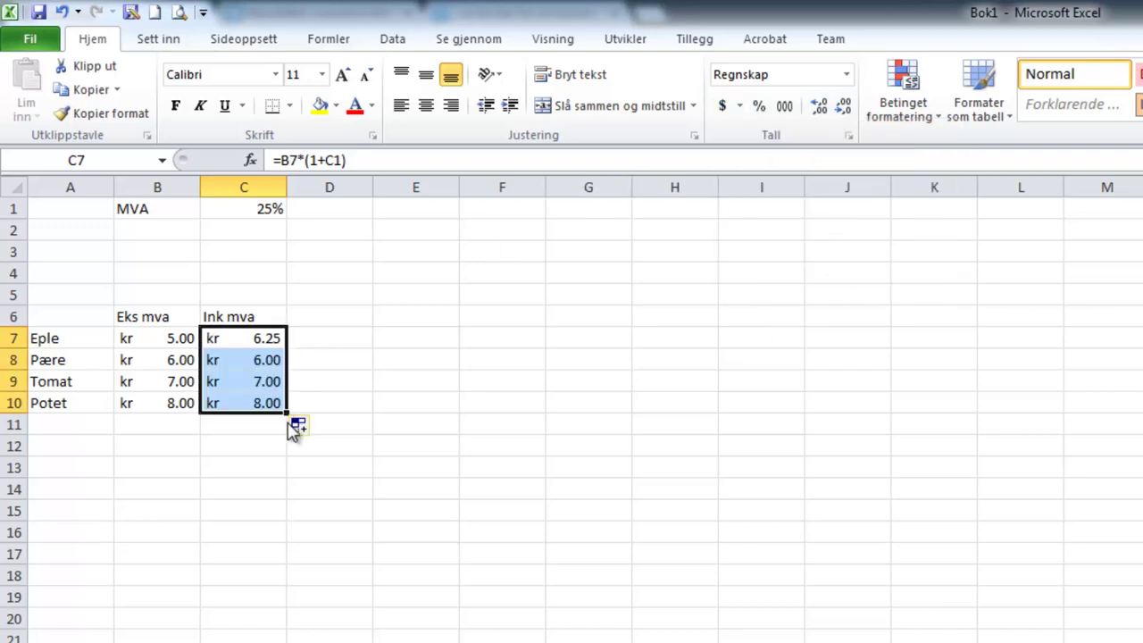
left_click(245, 362)
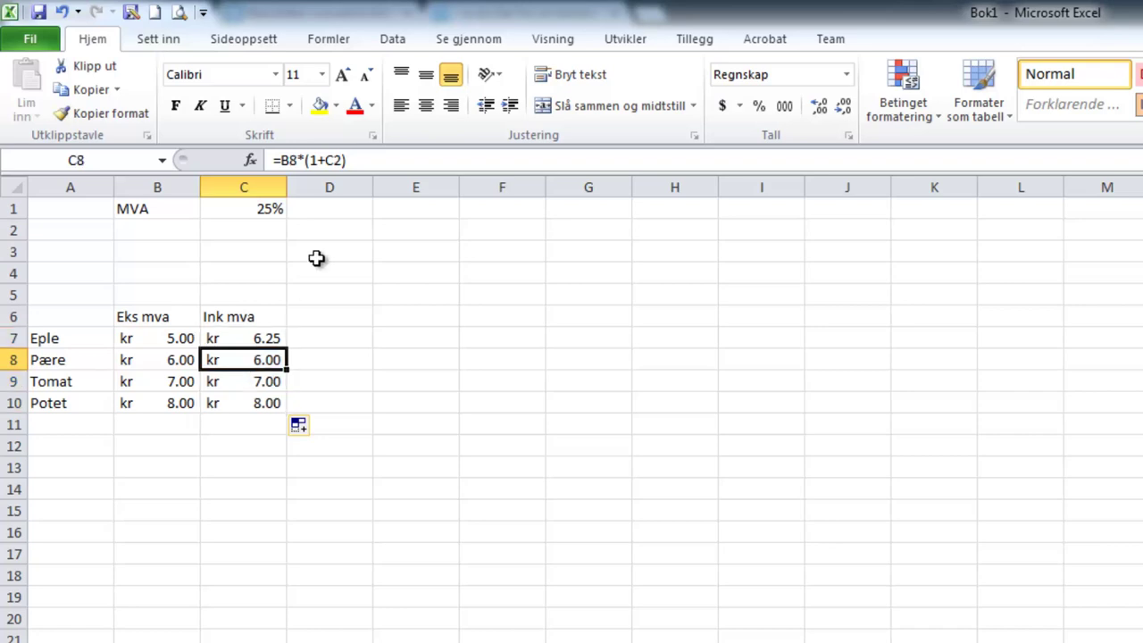
left_click(333, 161)
left_click(252, 231)
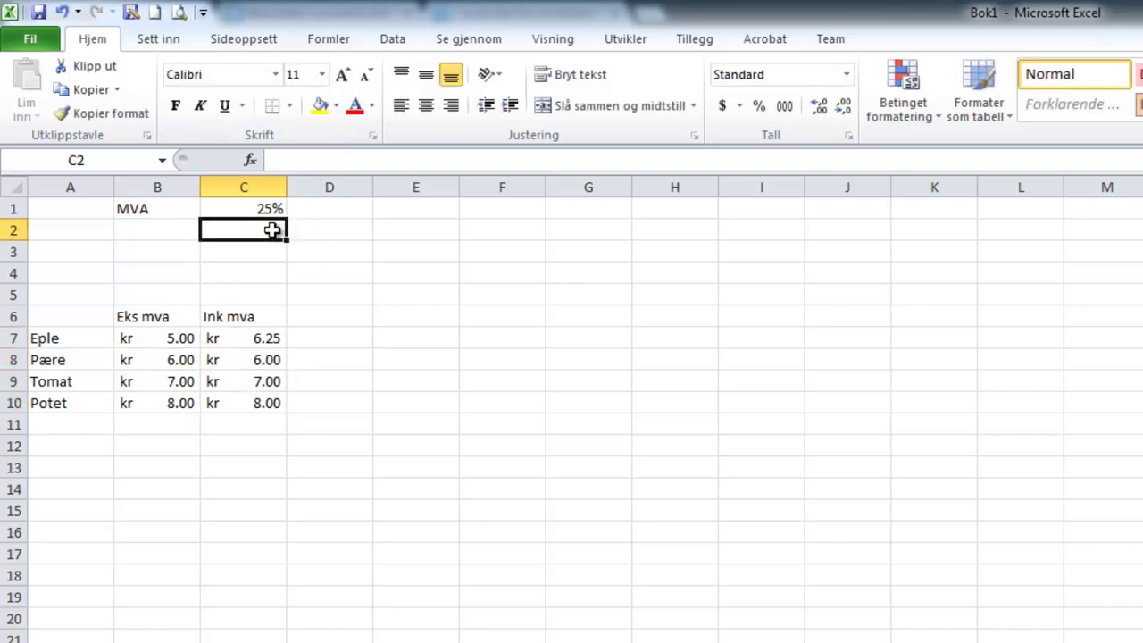
Inspect C9's shifted formula, cancel an accidental edit, and reopen C7's formula
left_click(267, 383)
left_click(309, 162)
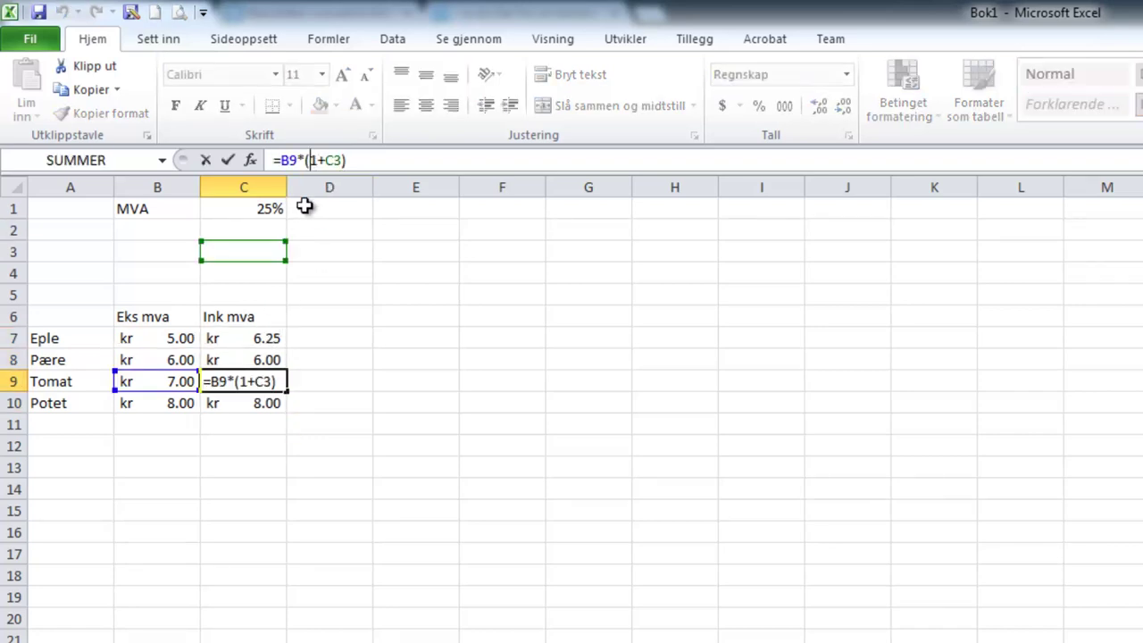
left_click(254, 338)
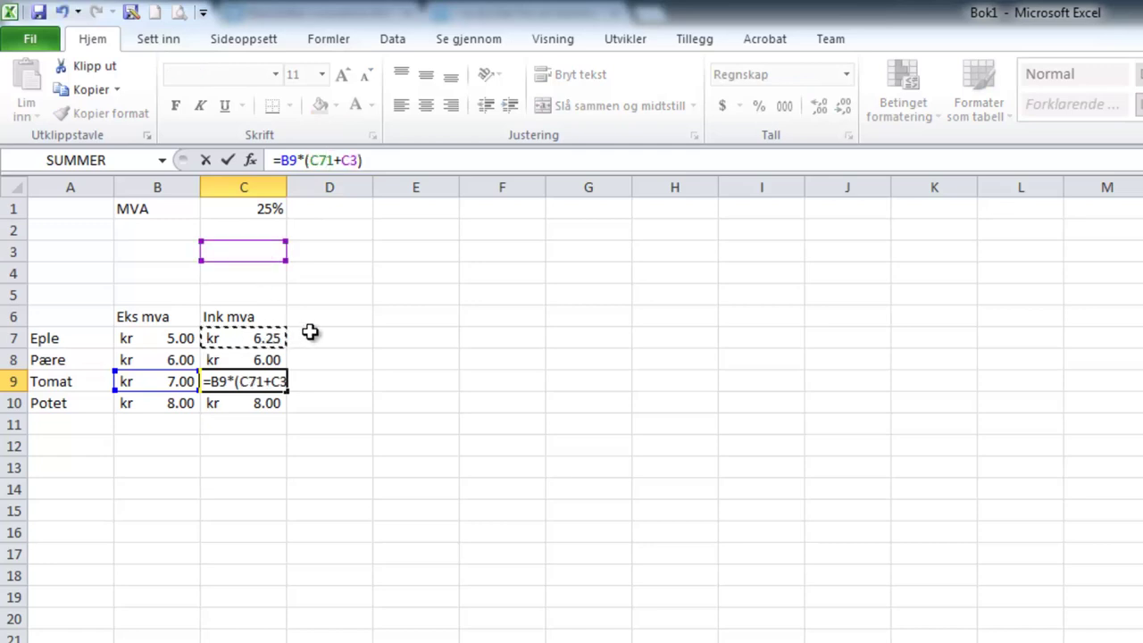
key("Escape")
left_click(254, 339)
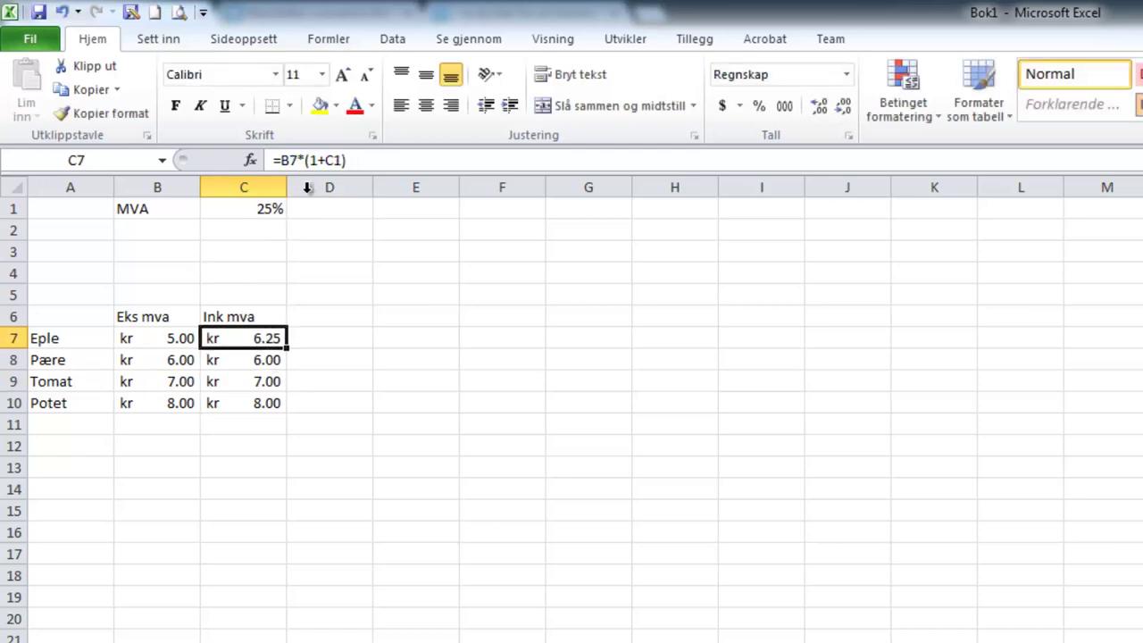
left_click(334, 160)
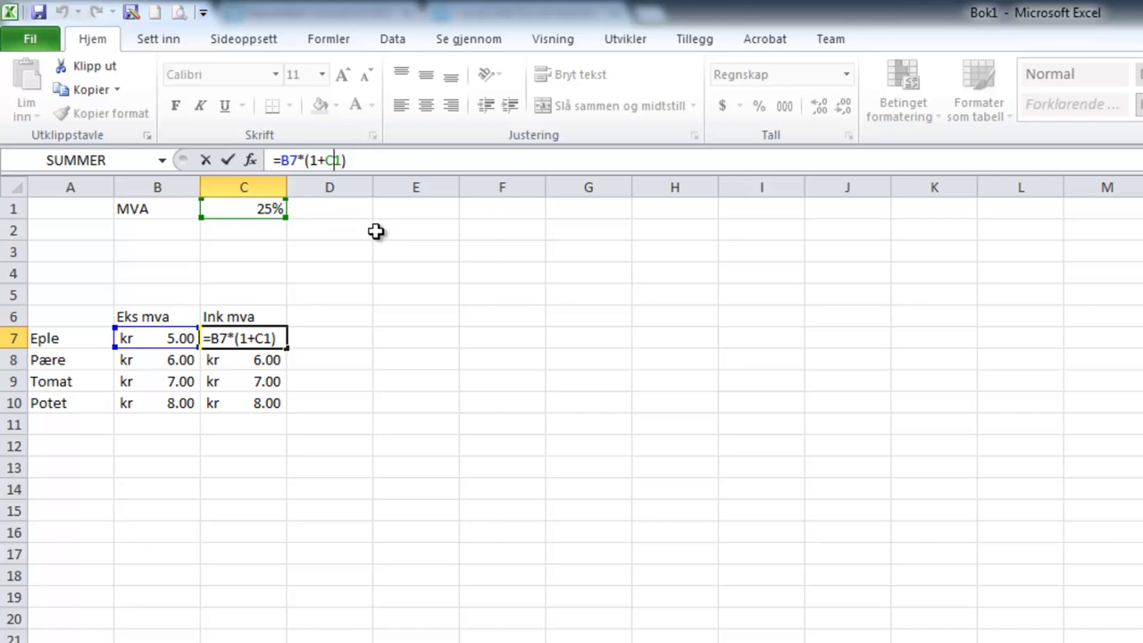
Change C7's formula to =B7*(1+$C1) with the column fixed
key("Left")
type("$")
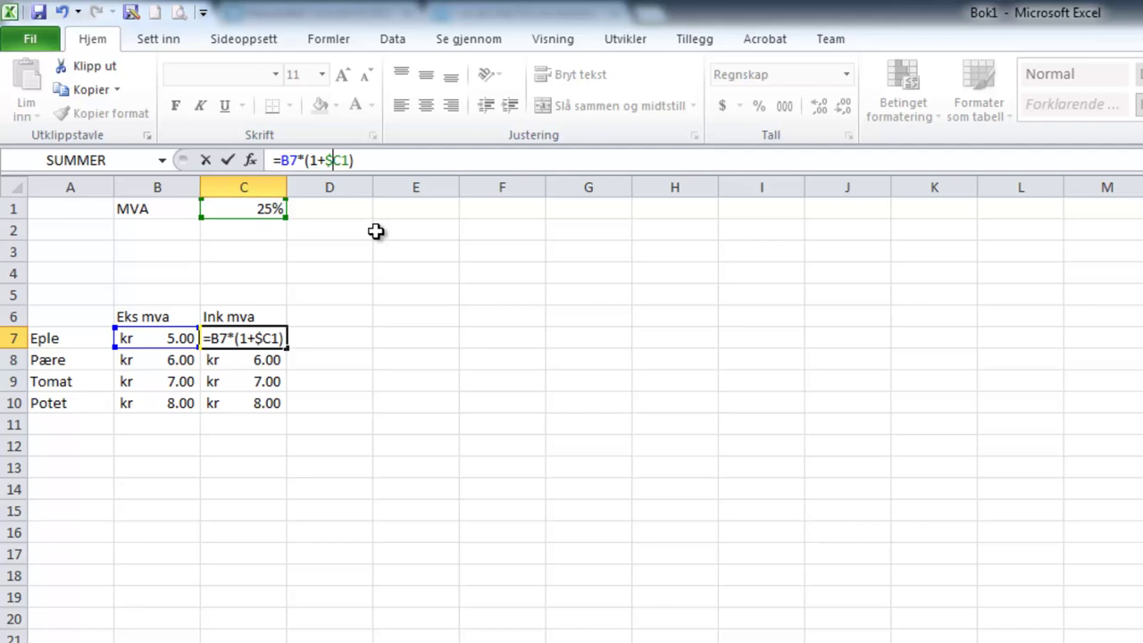
key("Return")
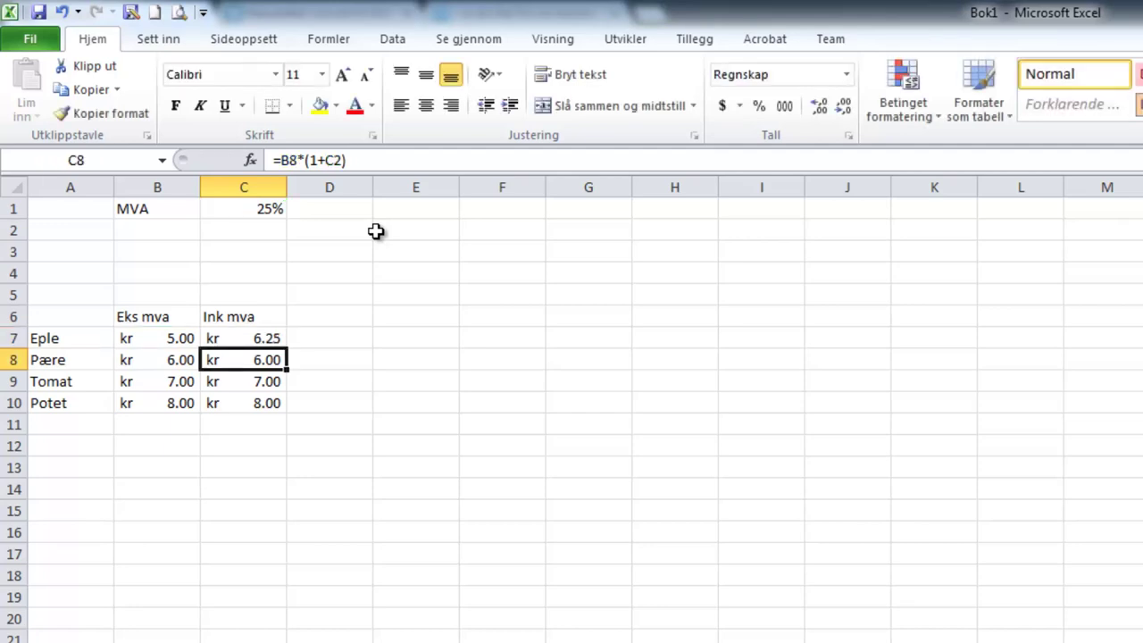
key("Up")
Fill C7's formula across row 7 to K7 and check K7's references
left_click_drag(286, 352, 962, 350)
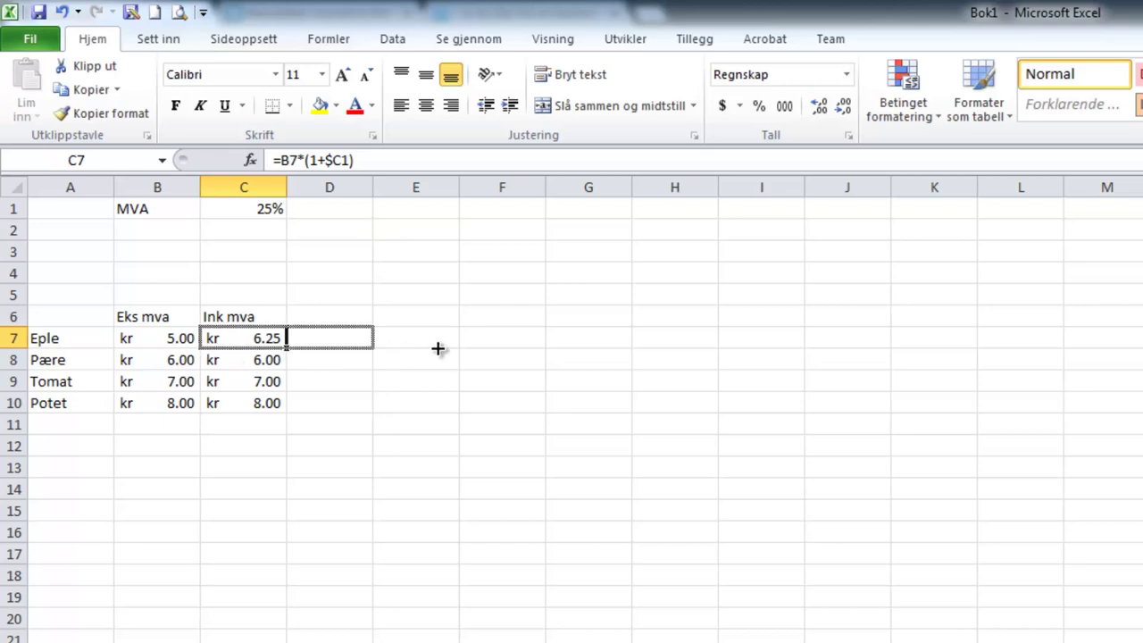
left_click(319, 161)
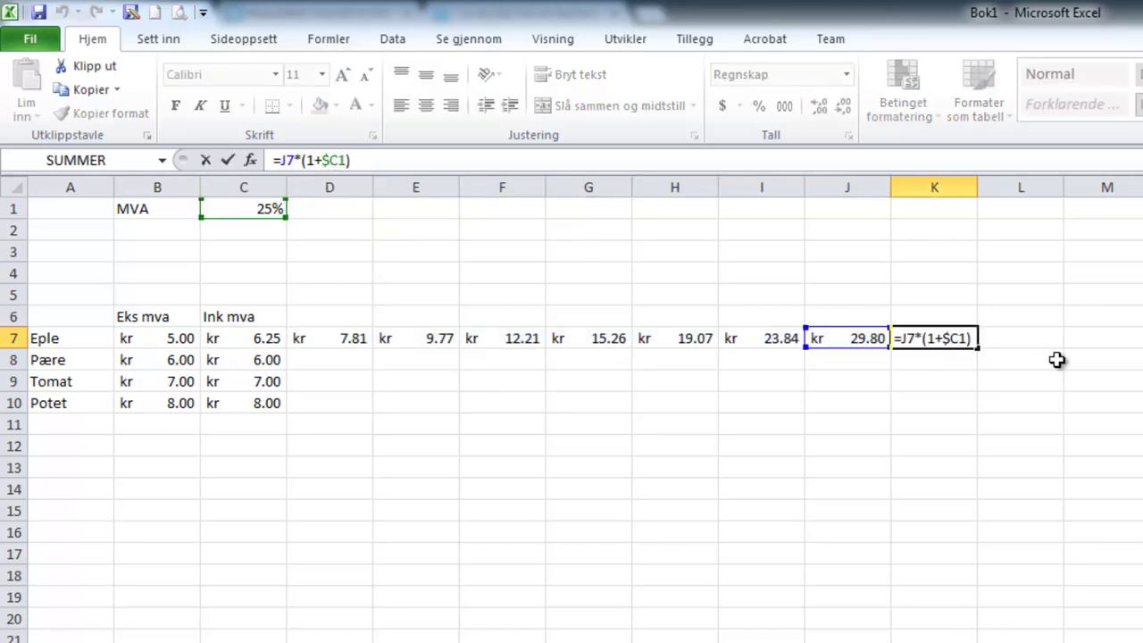
left_click(1076, 379)
left_click(963, 340)
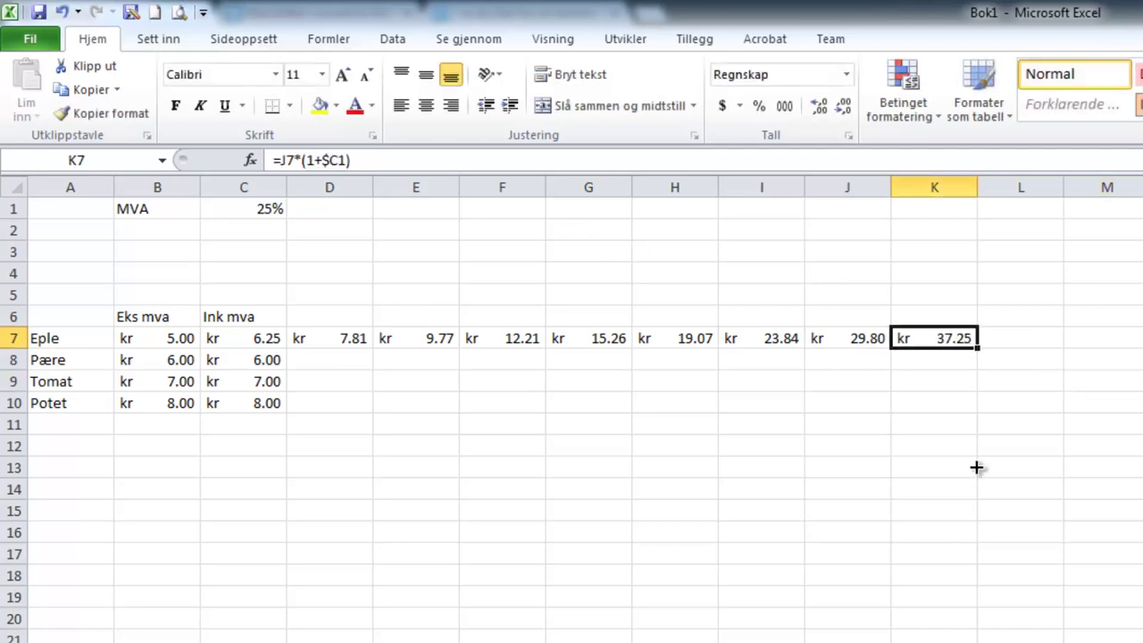
Fill K7 down to K19, check the K8 and K15 formulas, and select D6:M19
left_click_drag(976, 467, 977, 596)
left_click(946, 365)
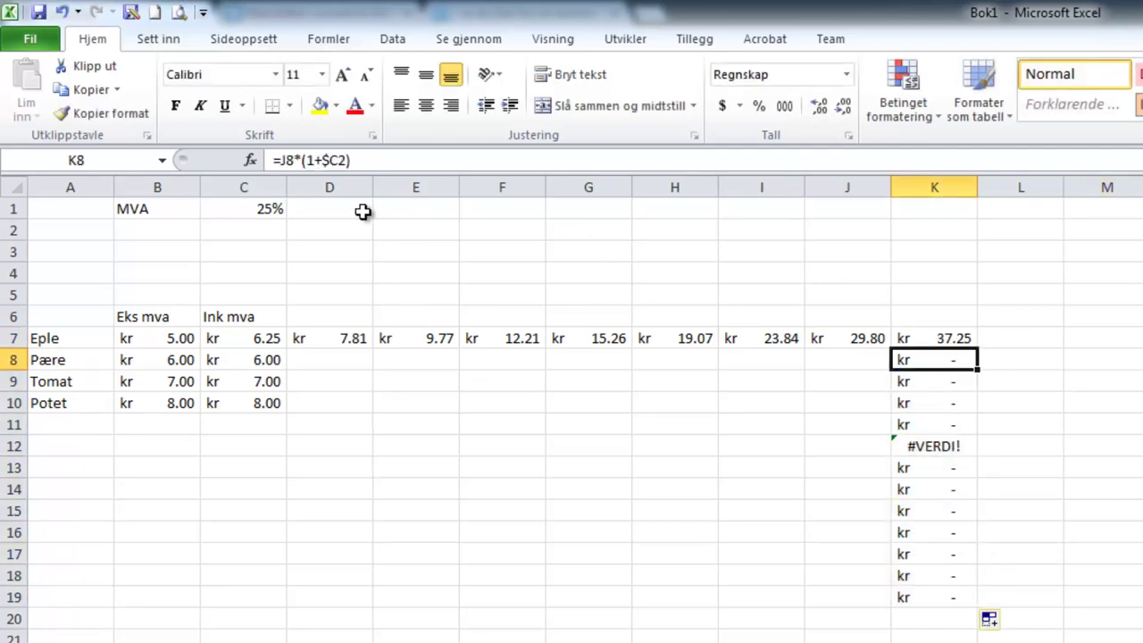
left_click(343, 159)
left_click(948, 504)
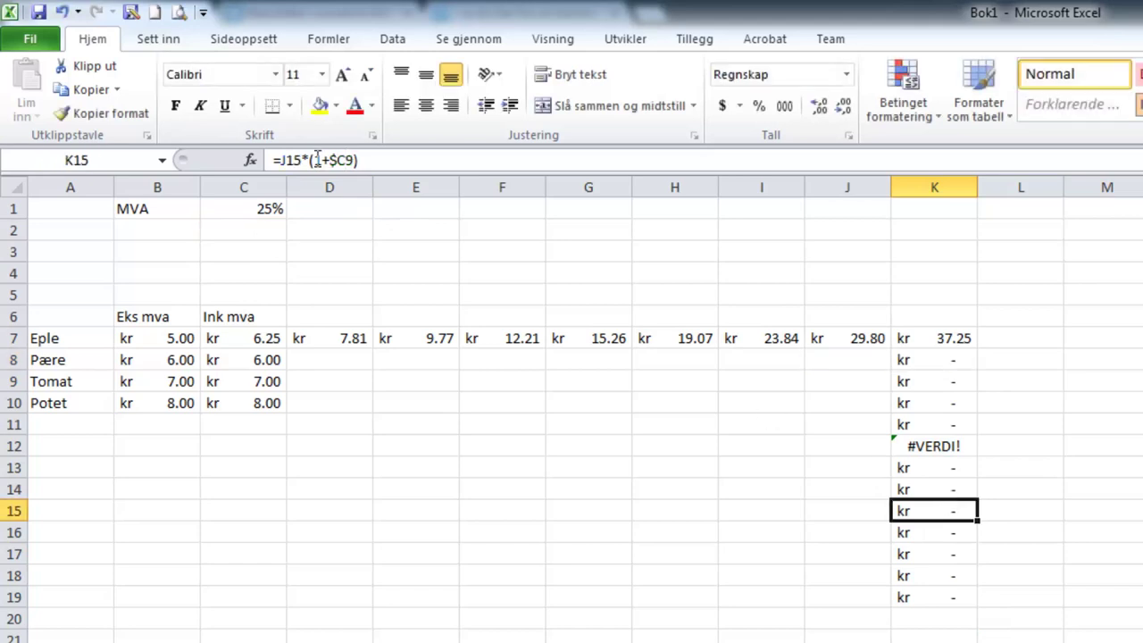
left_click(355, 159)
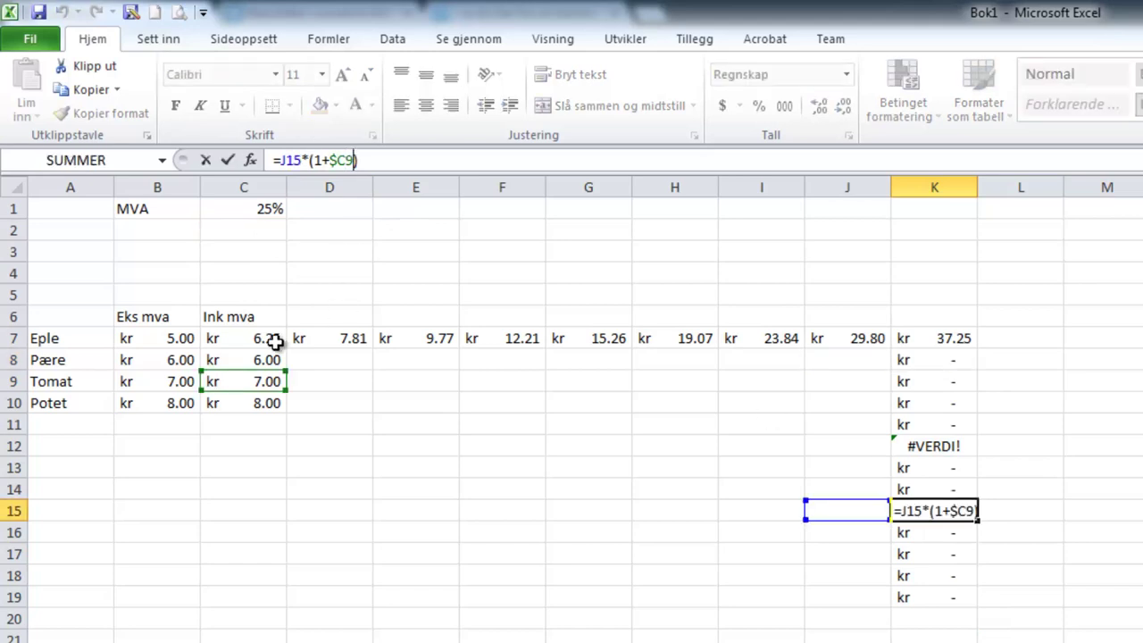
left_click(1068, 470)
left_click_drag(304, 311, 1125, 597)
Delete the trial results and change C7's formula to =B7*(1+$C$1)
key("Delete")
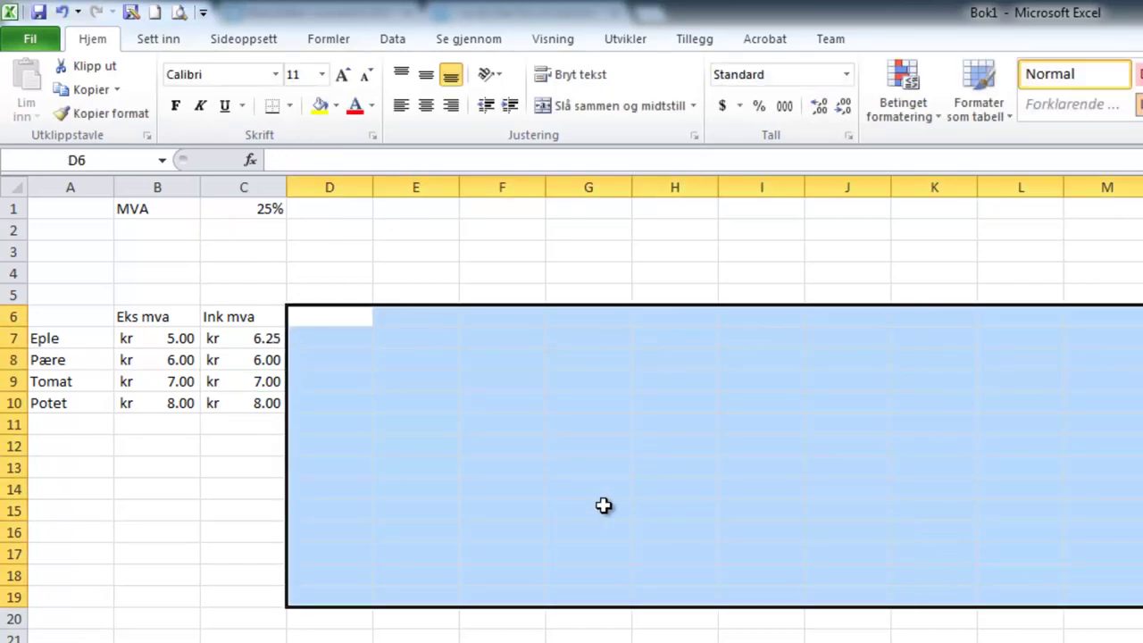
left_click(269, 347)
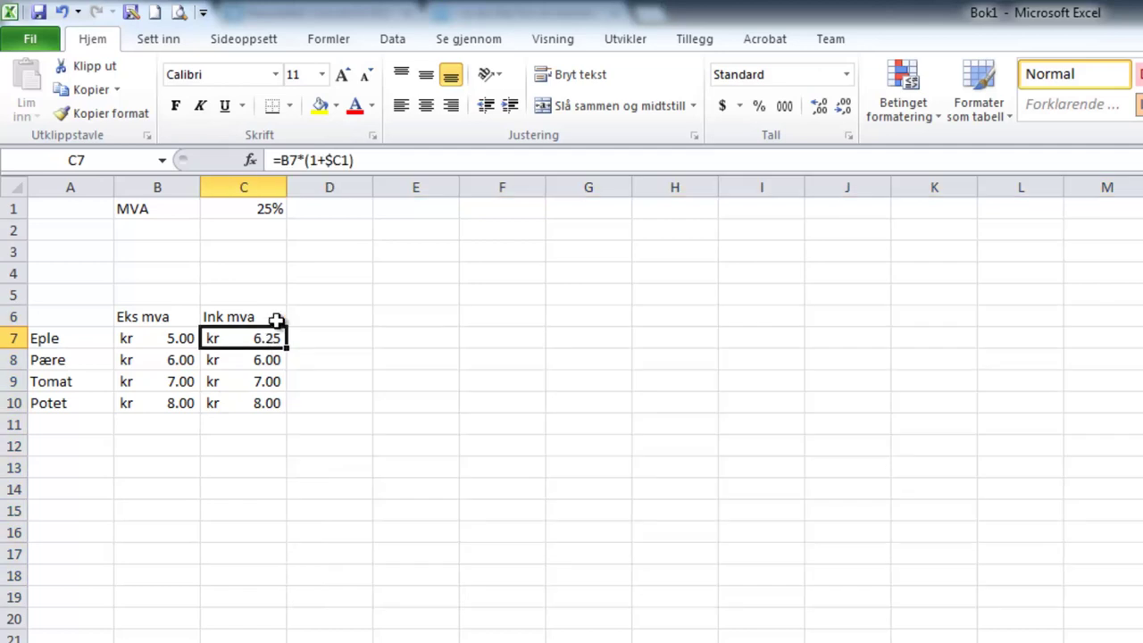
left_click(343, 160)
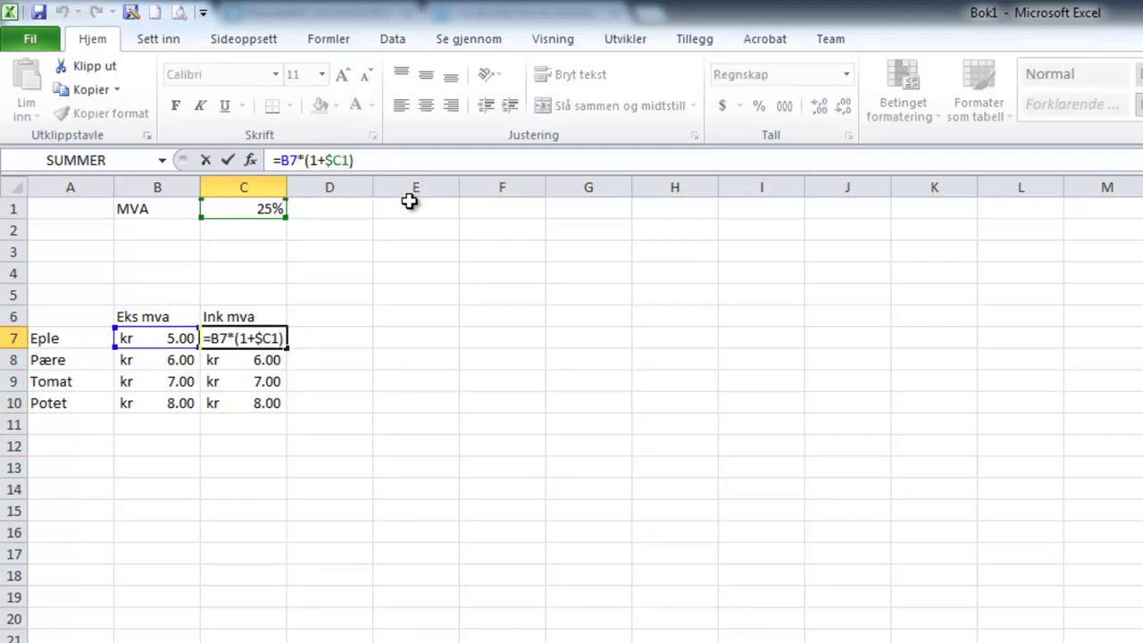
type("$")
key("Return")
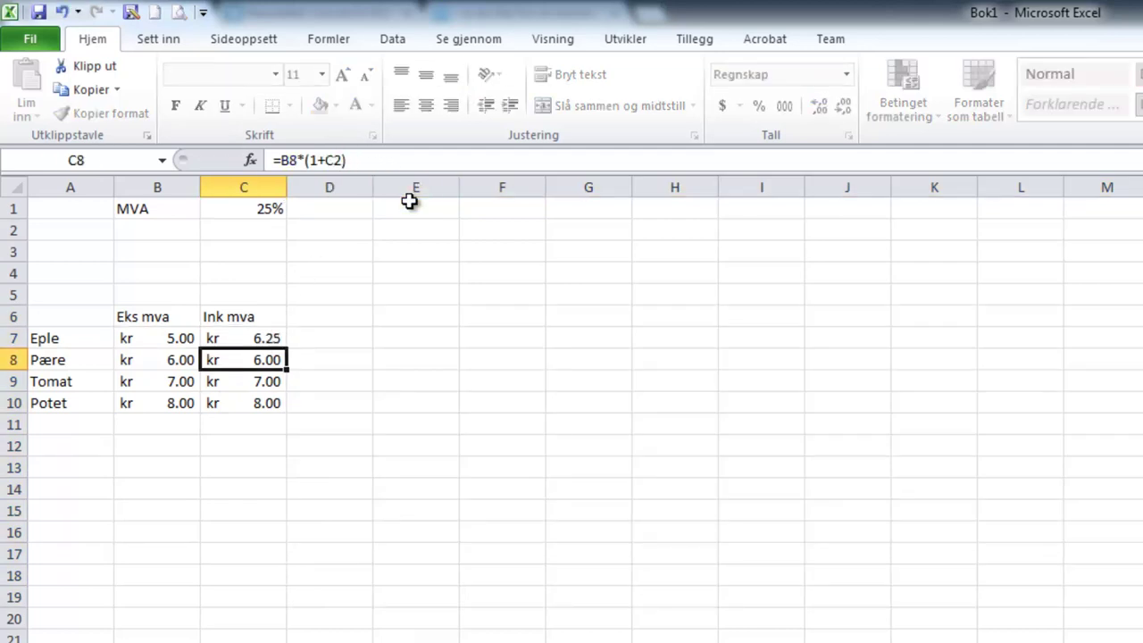
key("Up")
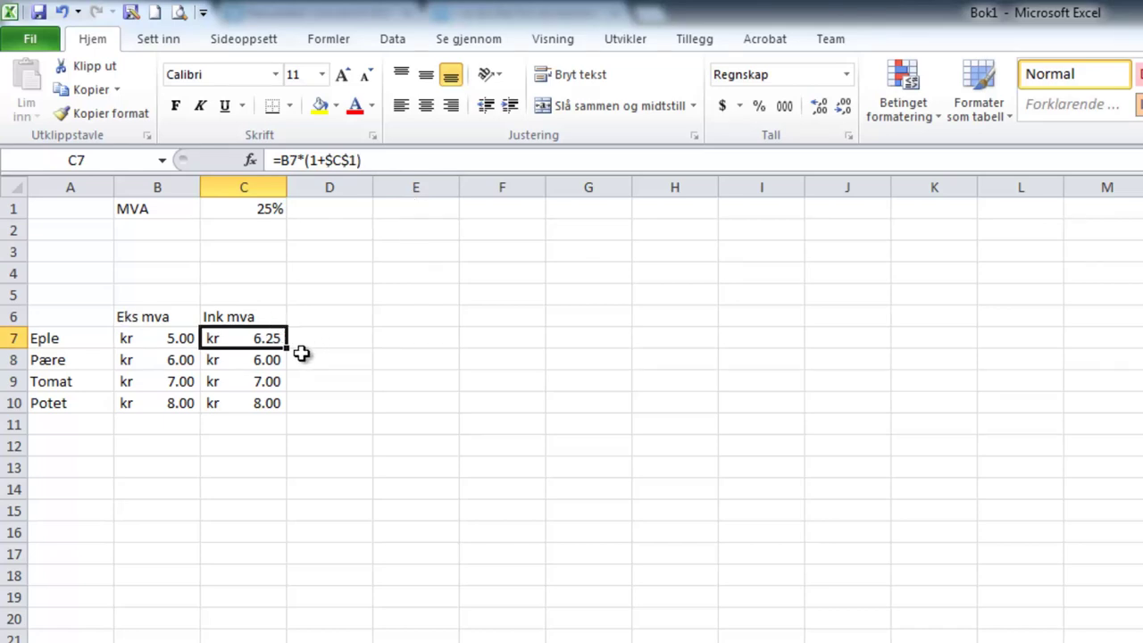
Fill the absolute formula down to C10 and check the results in C8–C10
double_click(287, 351)
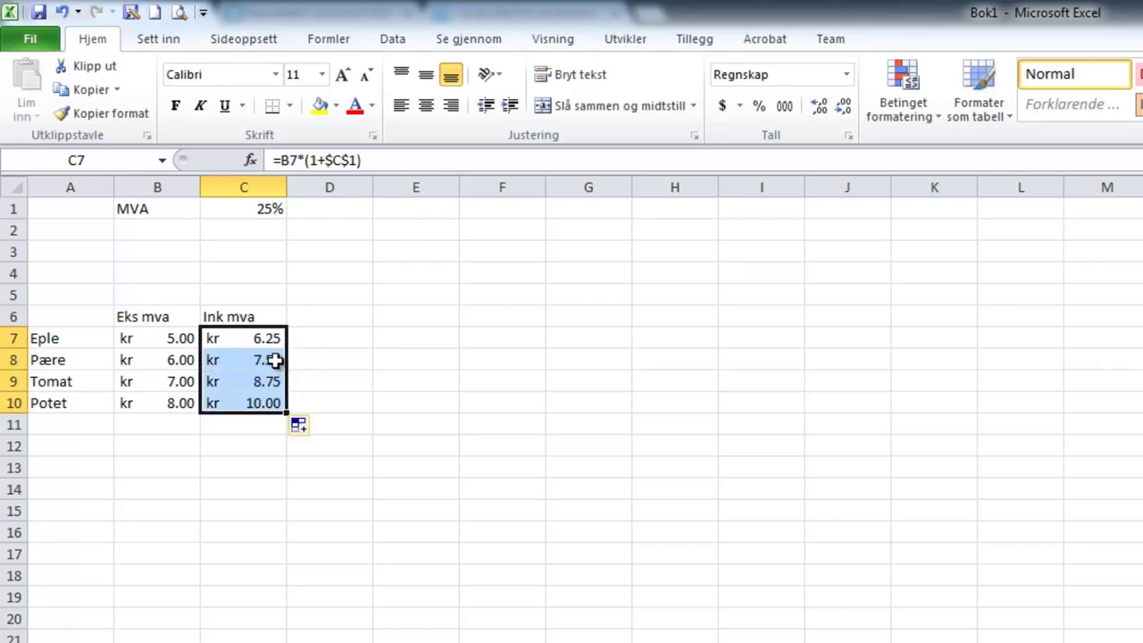
left_click(282, 361)
left_click(272, 381)
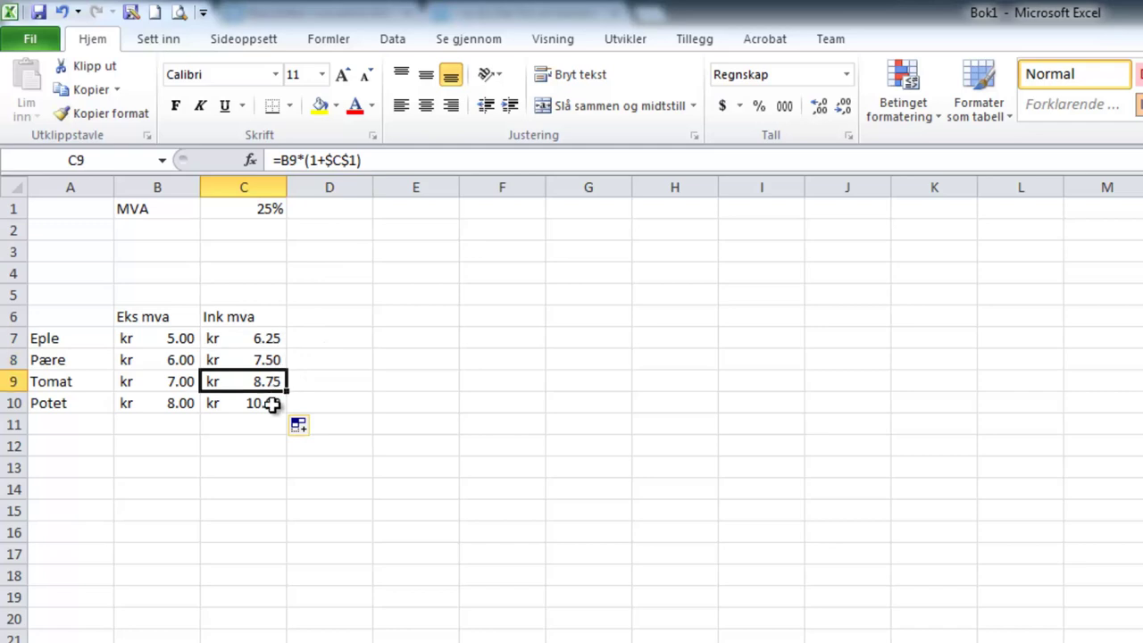
left_click(269, 403)
left_click(268, 338)
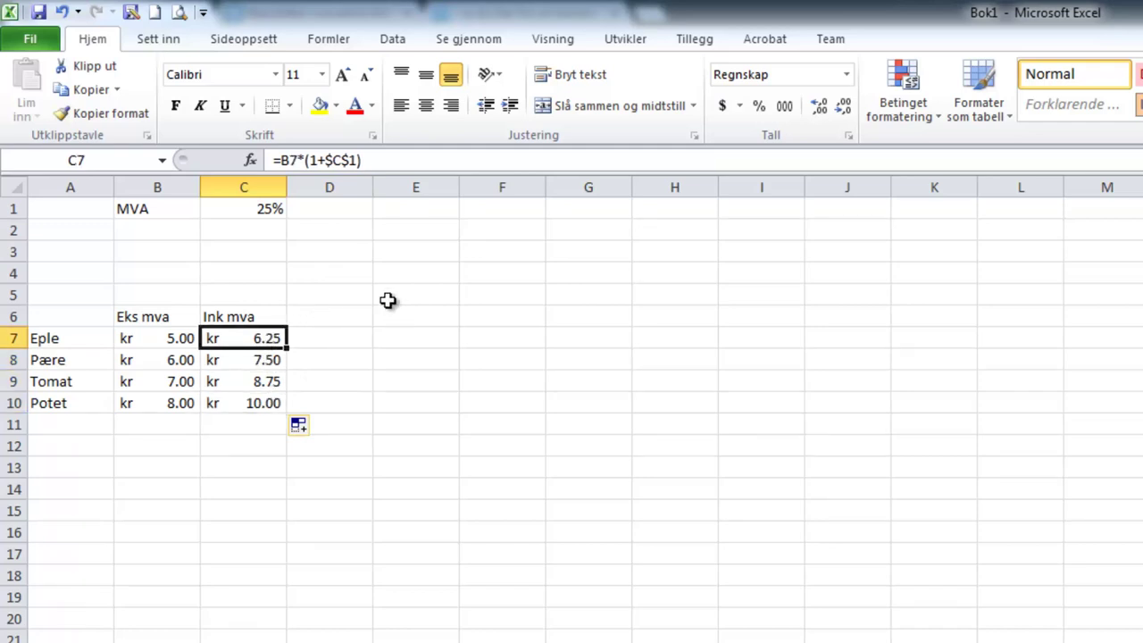
left_click(331, 166)
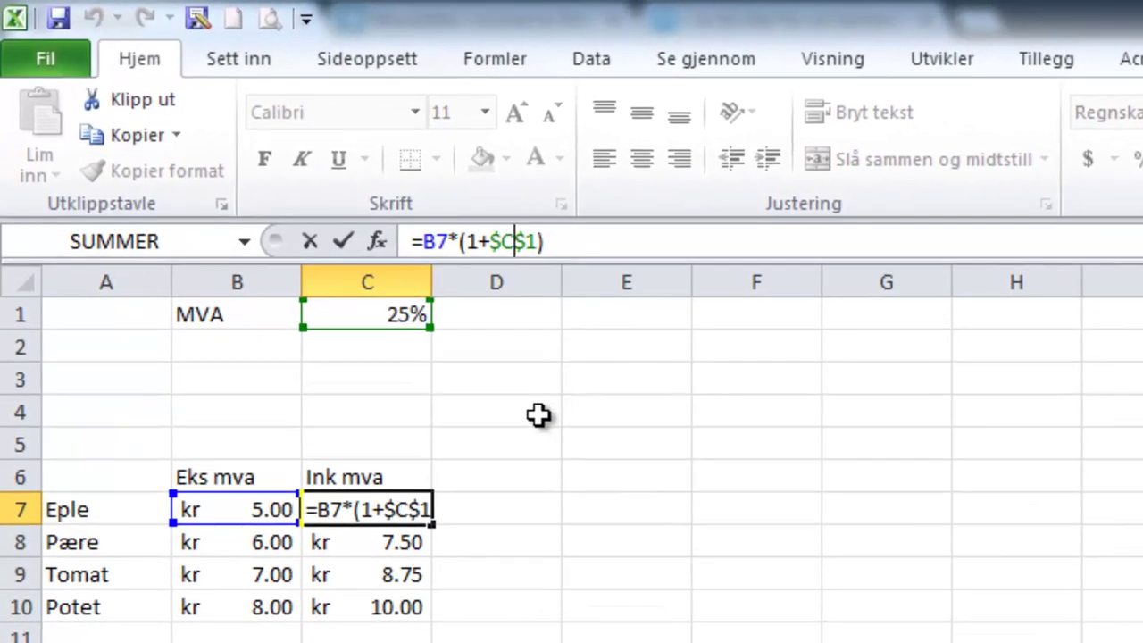
Cycle the C1 reference with F4 to $C$1, committing =B7*(1+$C$1) to show 6.25
key("F4")
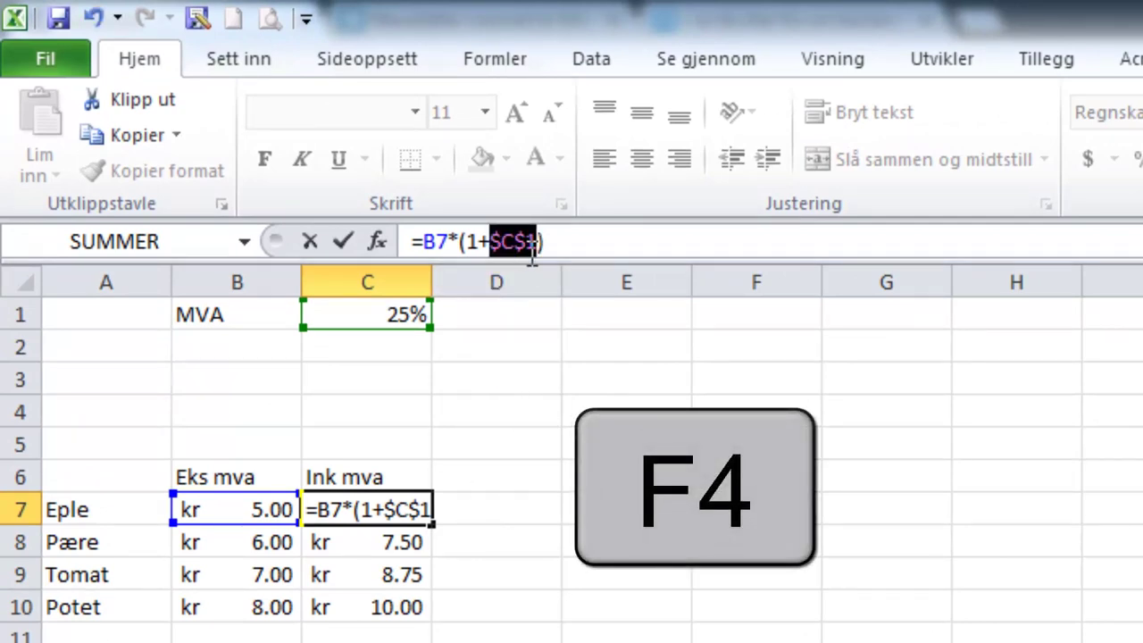
key("F4")
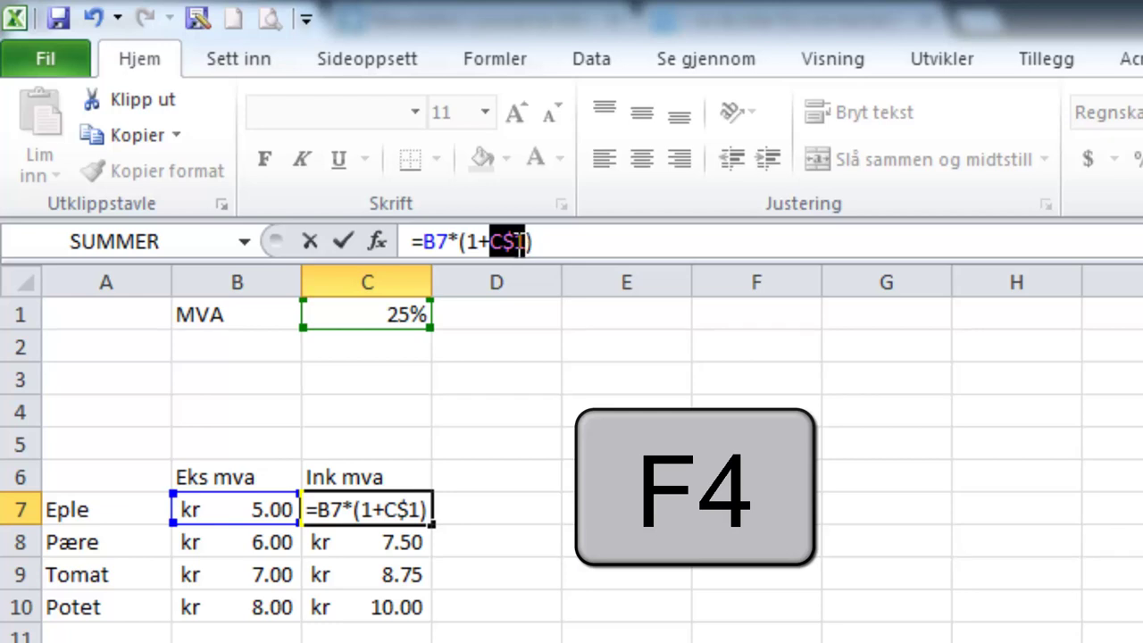
key("F4")
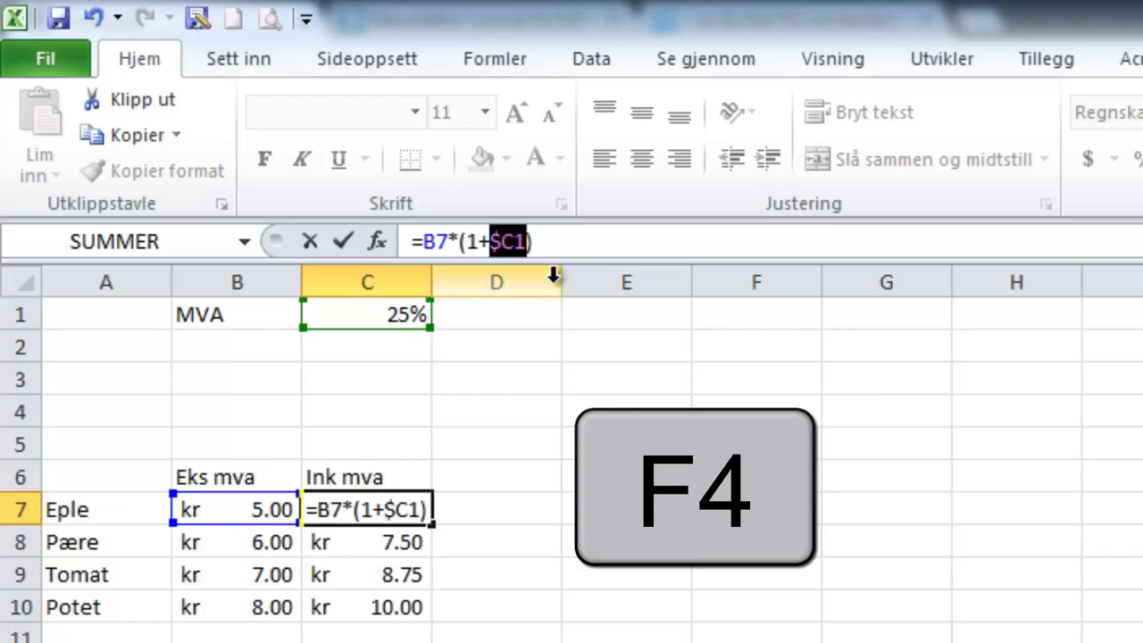
key("F4")
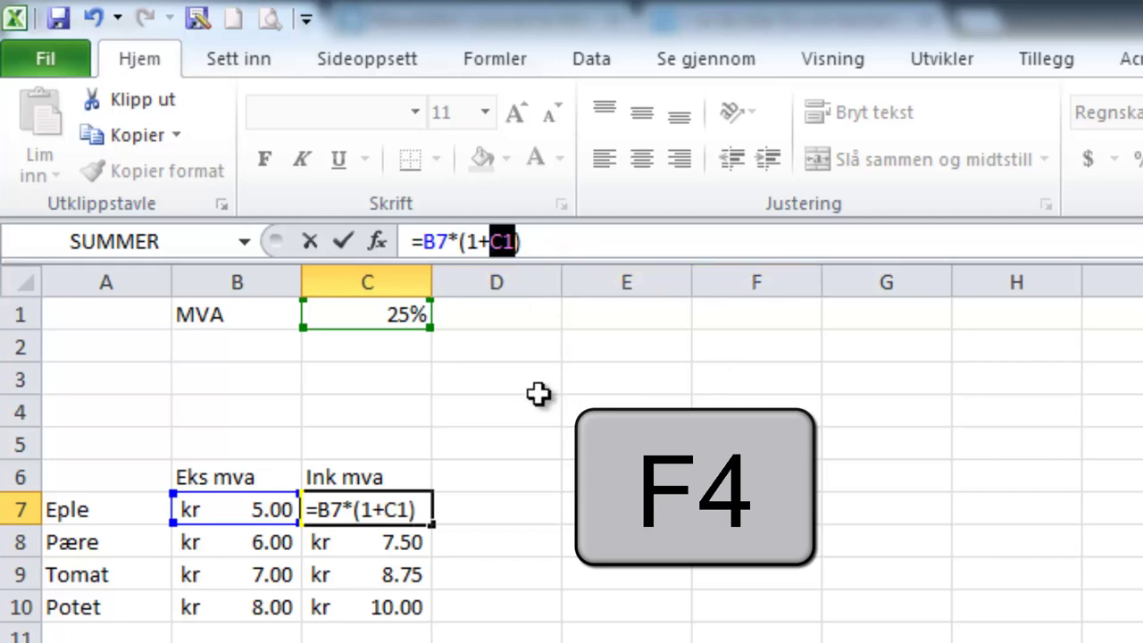
key("F4")
key("F4")
key("F4")
key("F4")
key("F4")
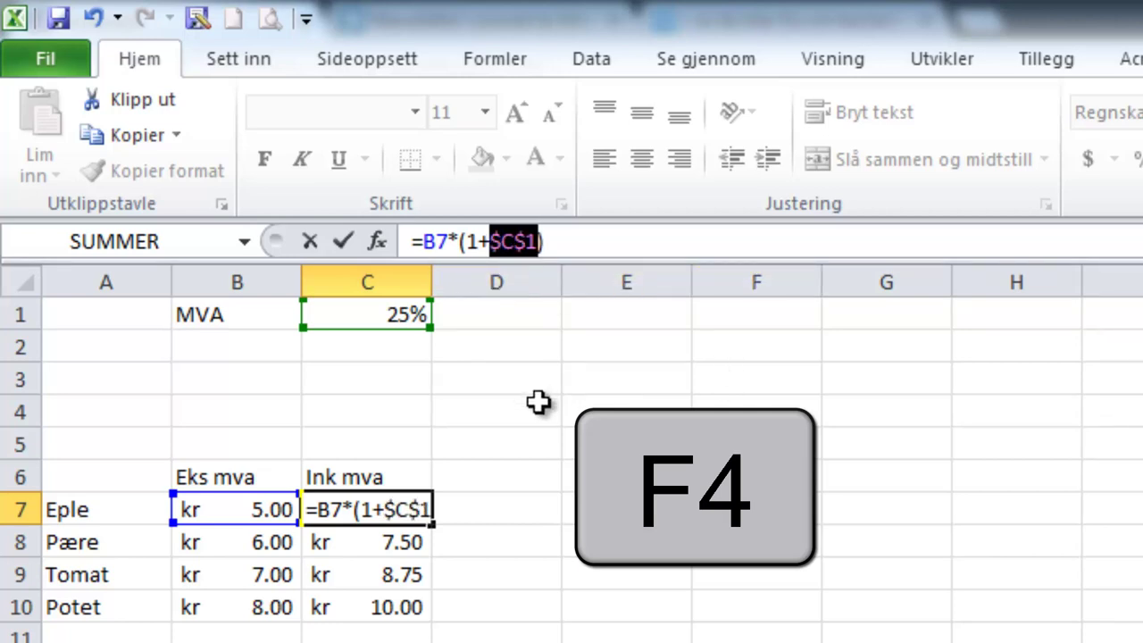
key("F4")
key("F4")
key("F4")
key("F4")
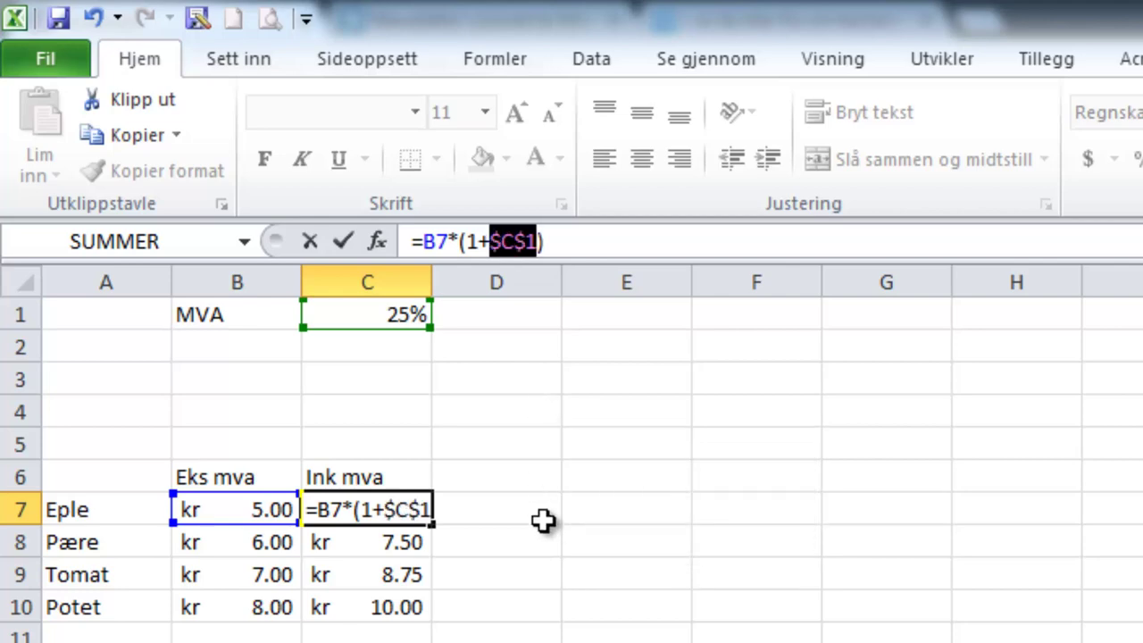
key("Return")
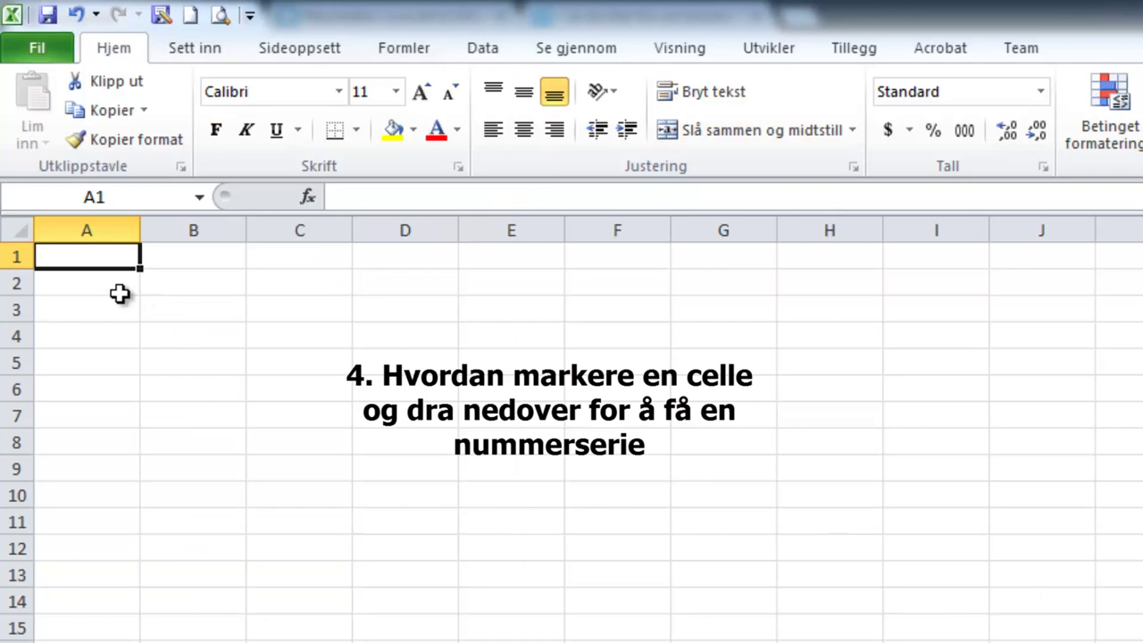
Enter 1 in A1 and copy it down through A10
type("1")
key("Return")
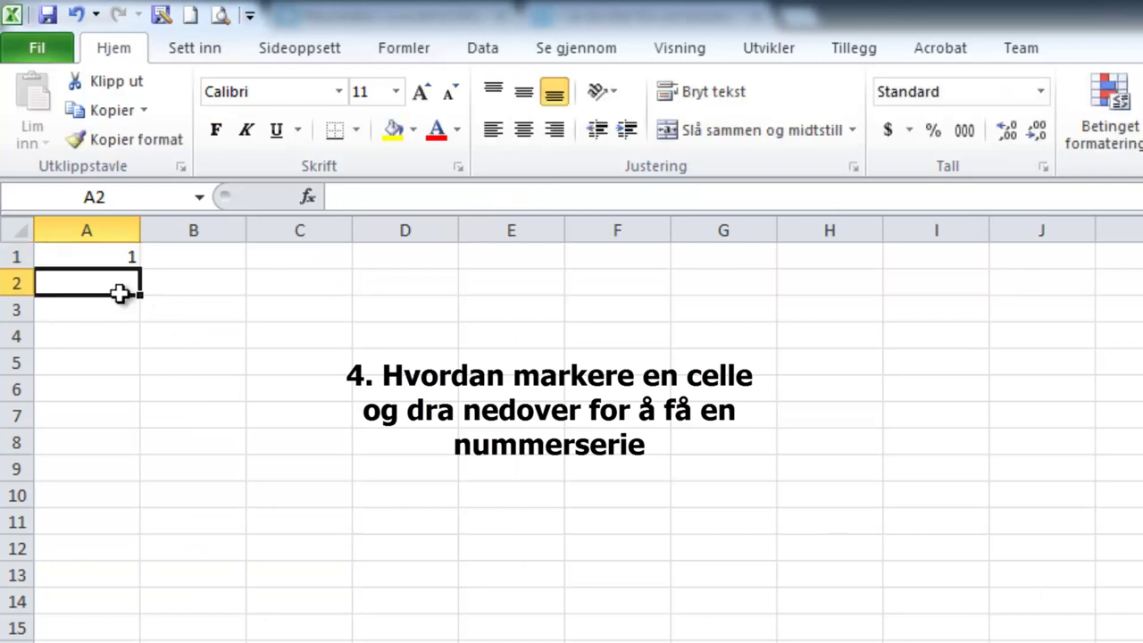
left_click(113, 247)
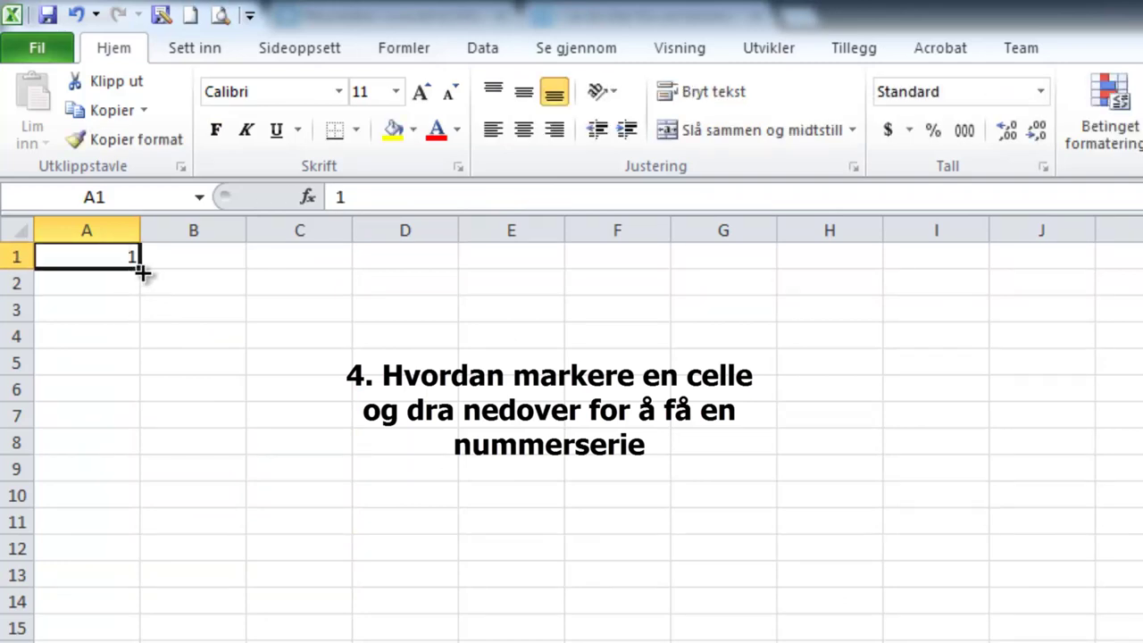
left_click_drag(142, 272, 141, 511)
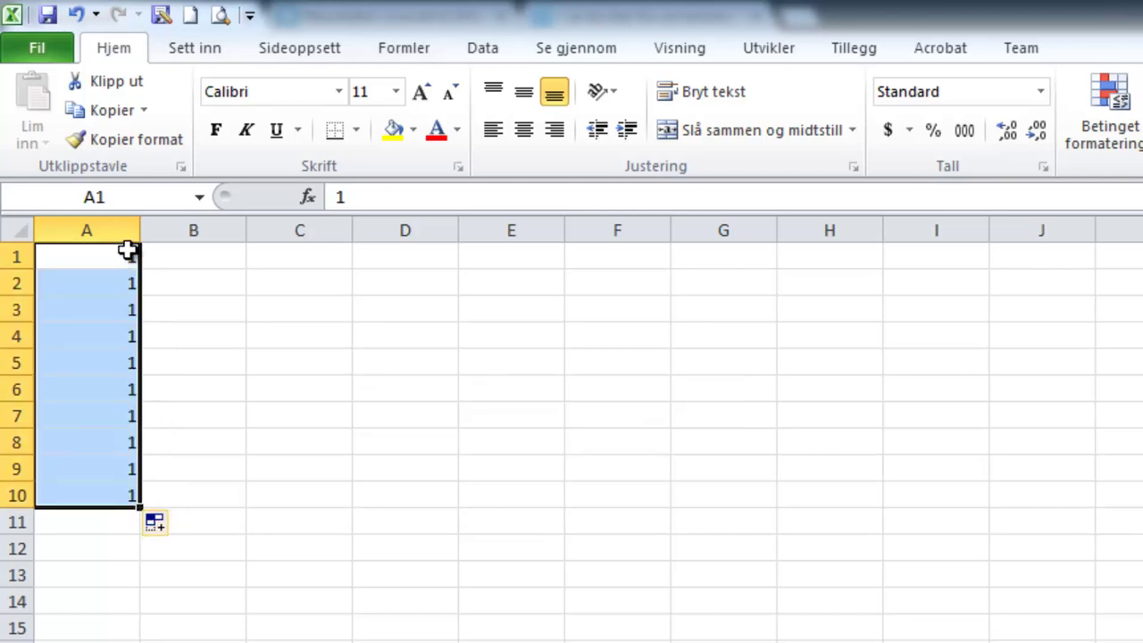
Enter 1 and 2 in B1:B2 and extend the series to 10 in B10
left_click(182, 260)
type("1")
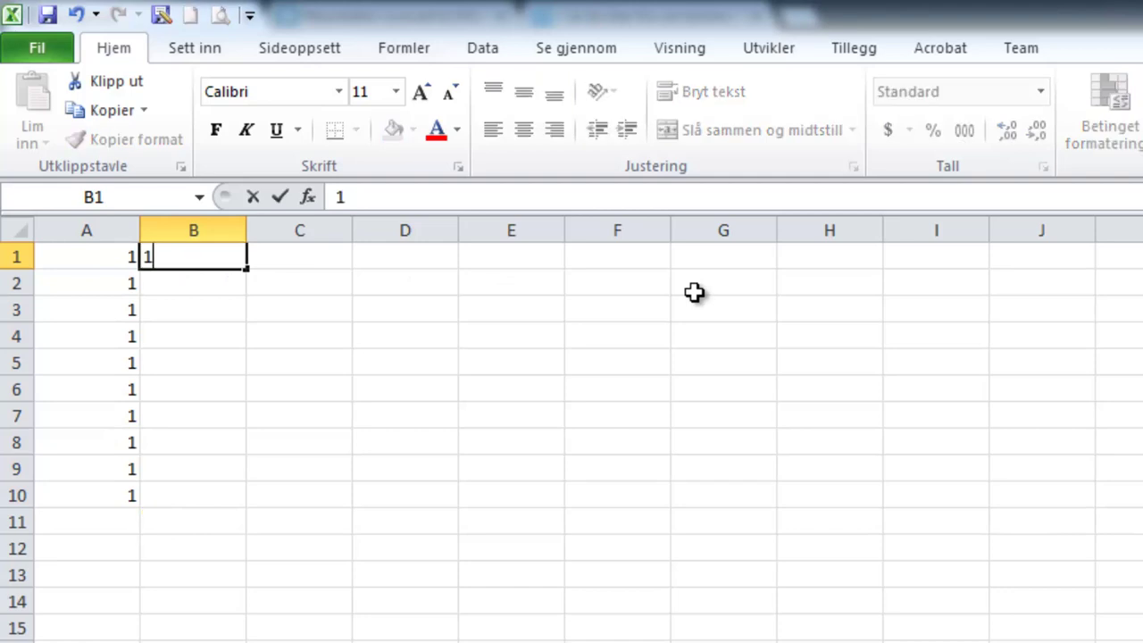
key("Return")
type("2")
key("Return")
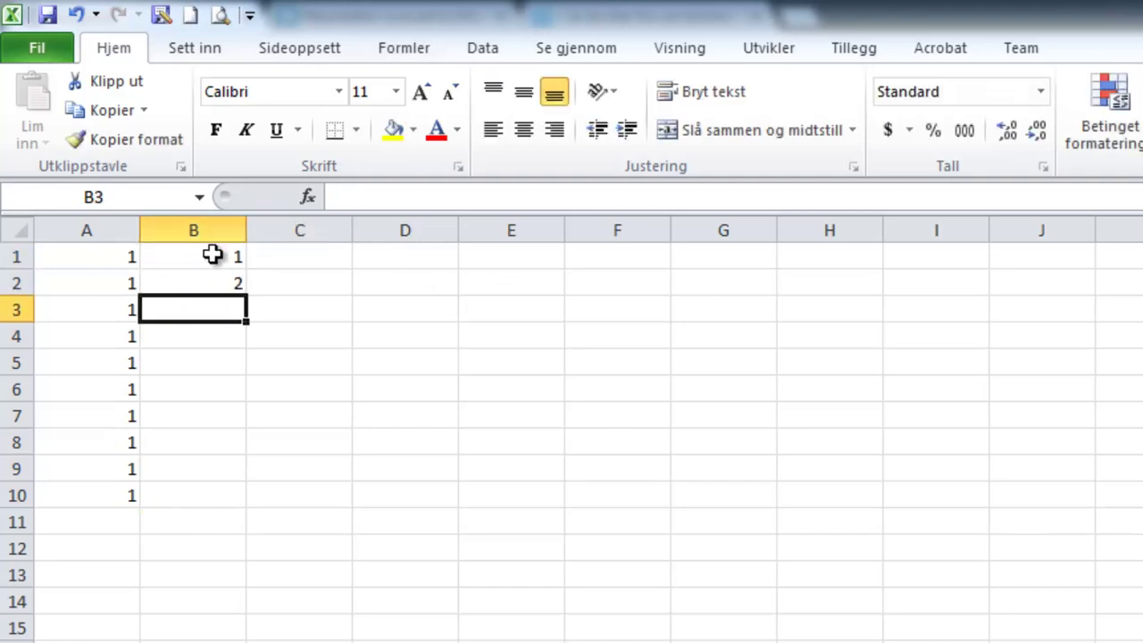
left_click_drag(211, 255, 211, 283)
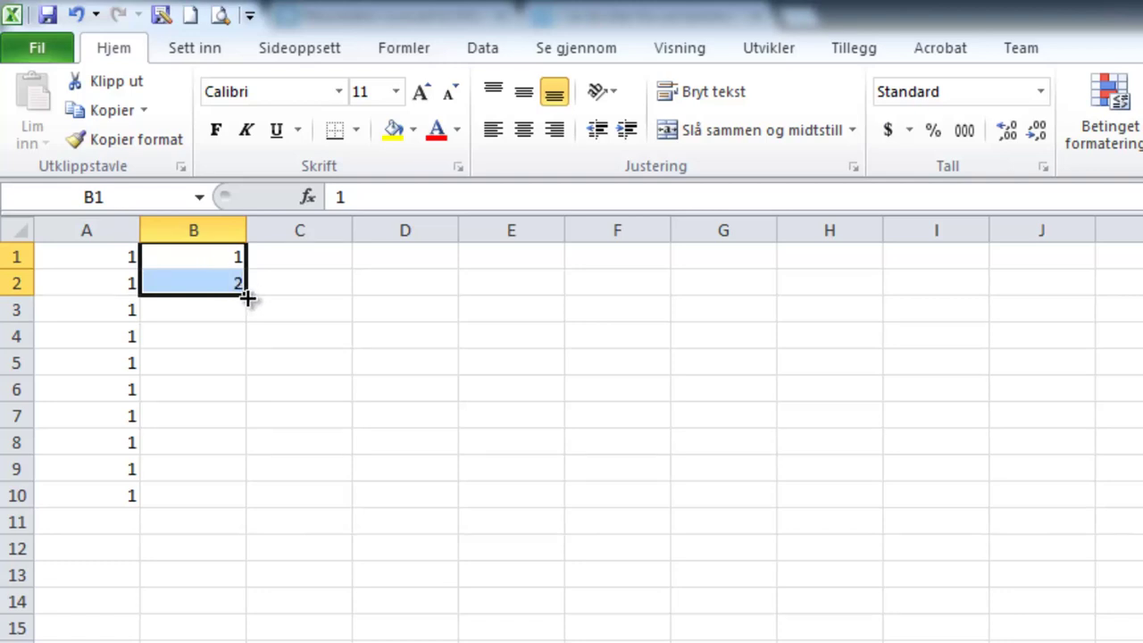
left_click_drag(249, 306, 251, 502)
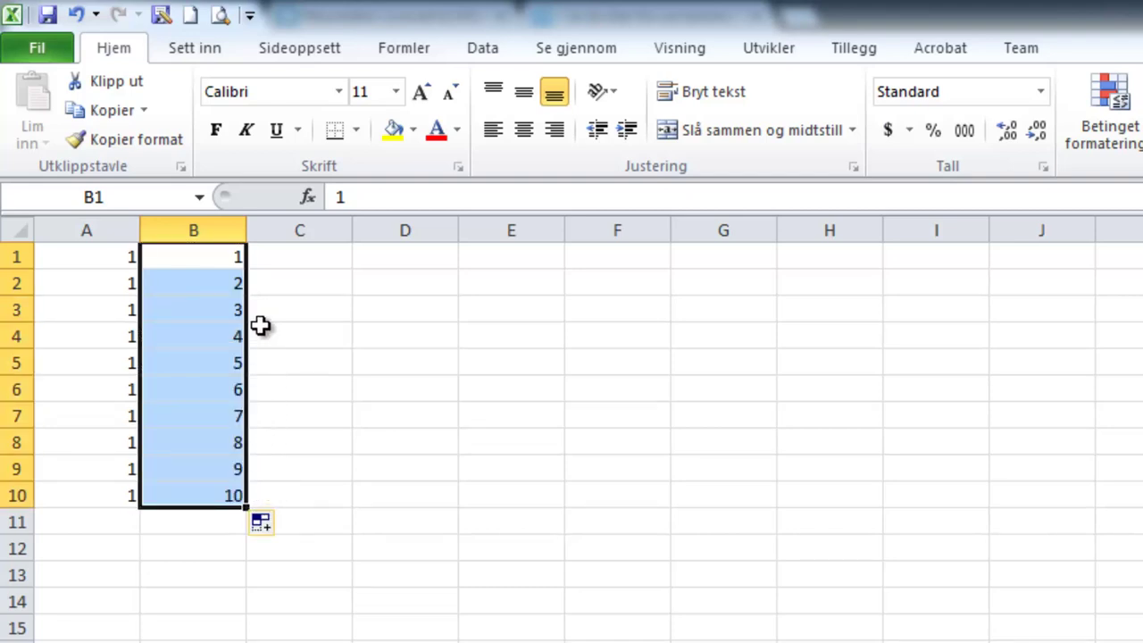
left_click(290, 255)
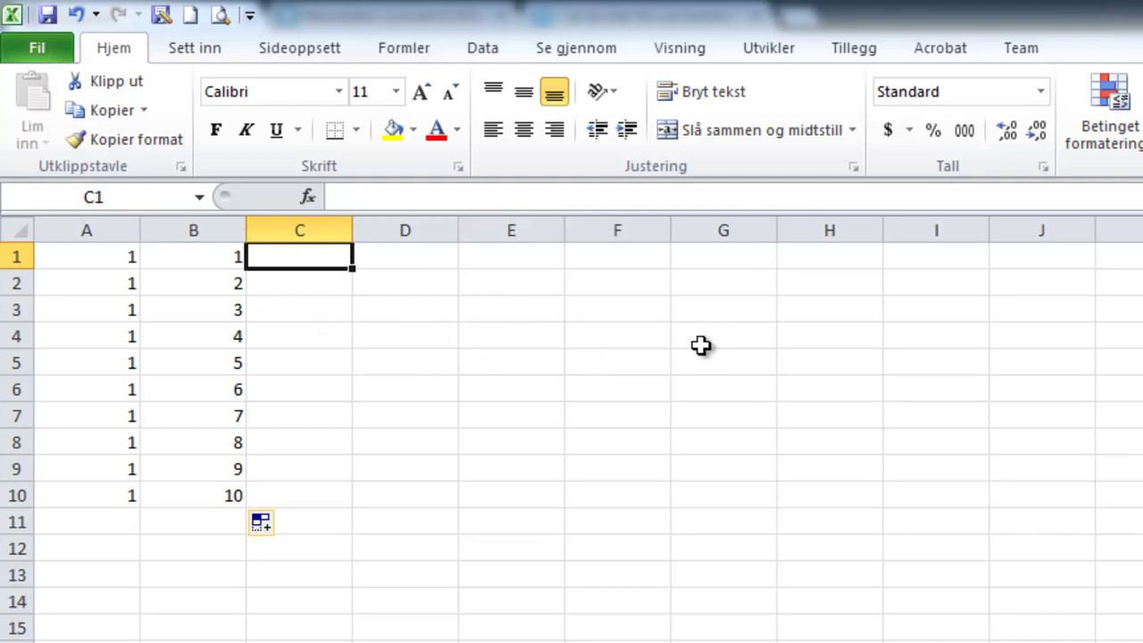
type("January")
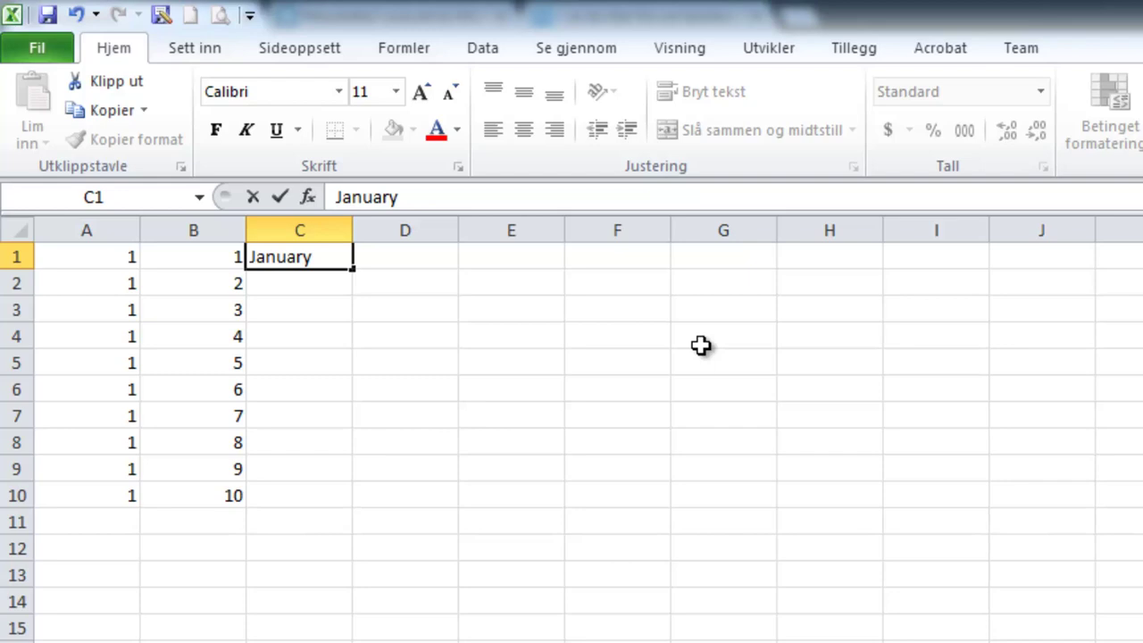
key("Return")
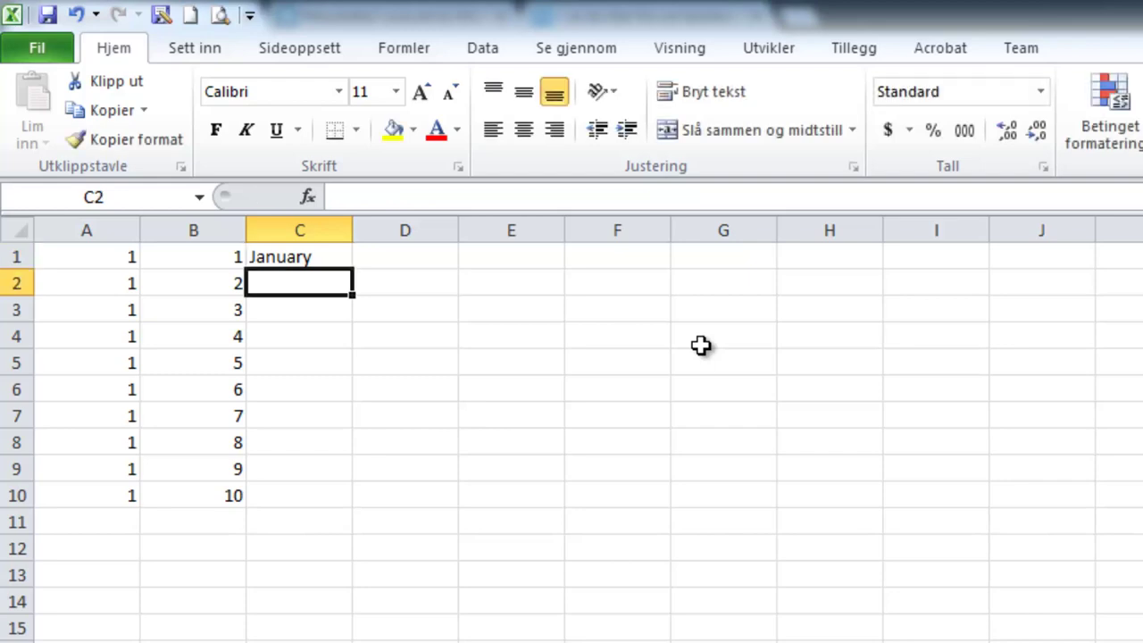
key("Up")
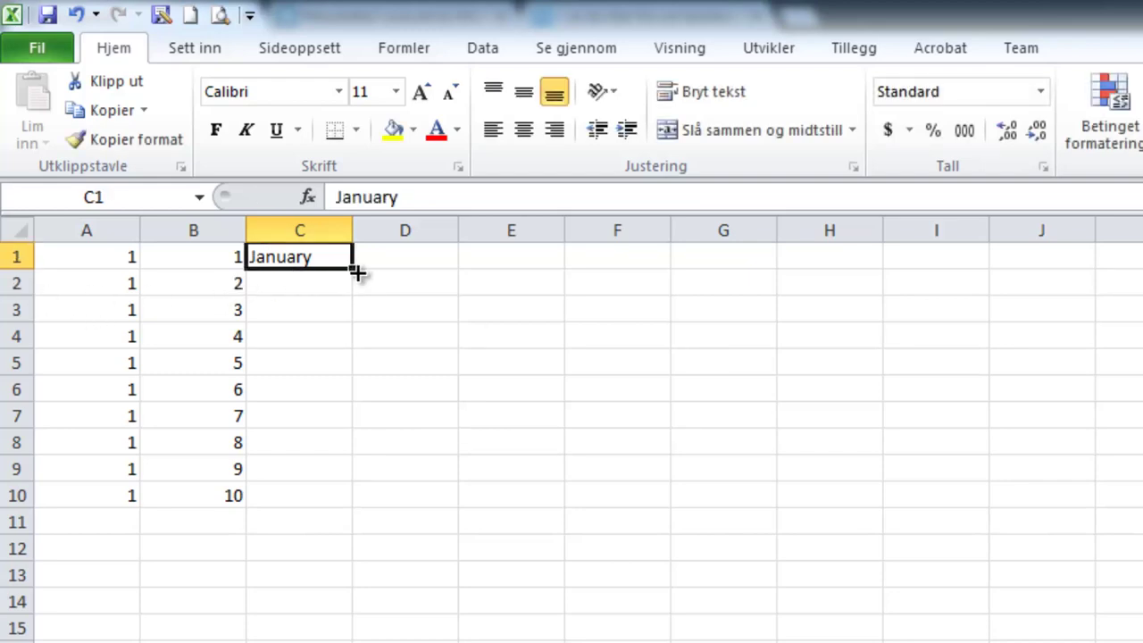
left_click_drag(354, 273, 356, 642)
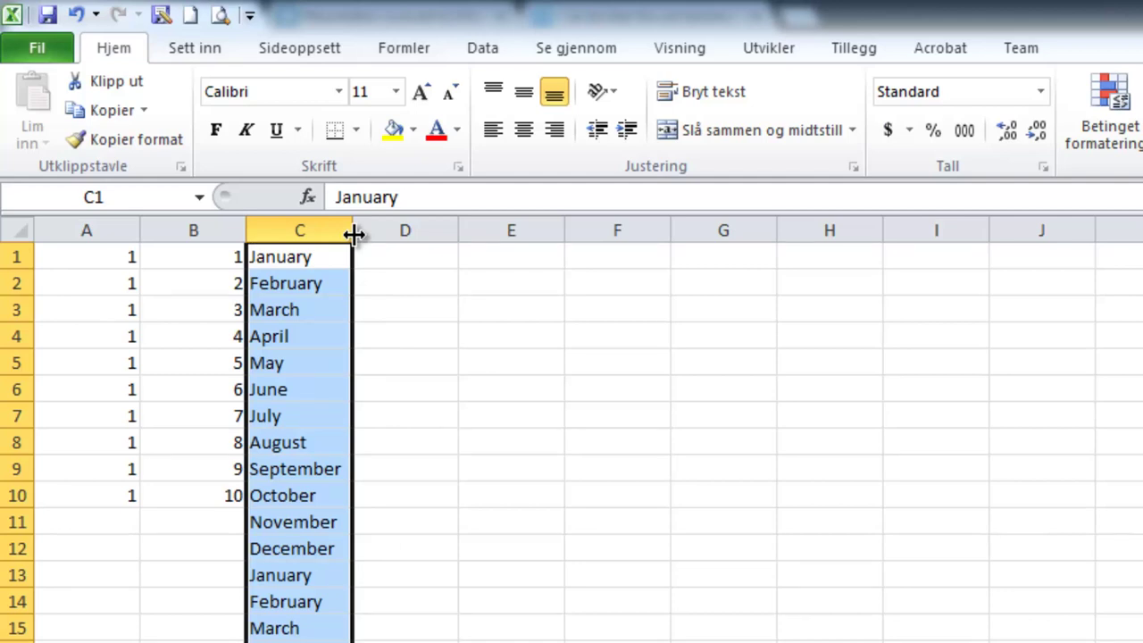
key("Delete")
left_click_drag(192, 256, 190, 492)
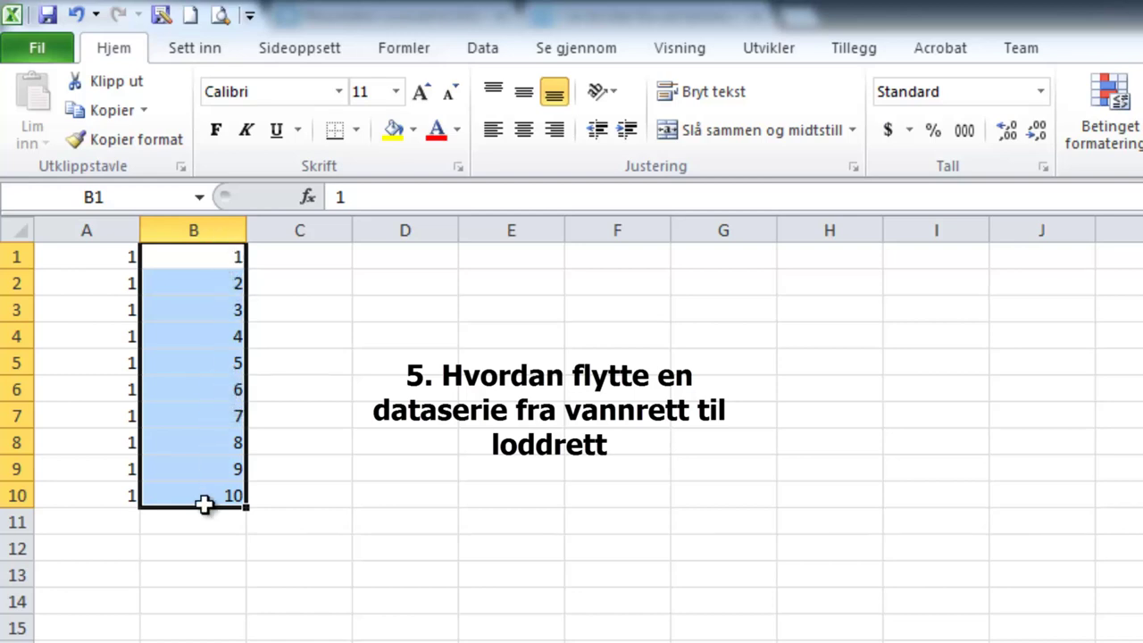
Copy the 1–10 values in B1:B10 and paste them transposed across D1:M1
left_click_drag(219, 258, 214, 500)
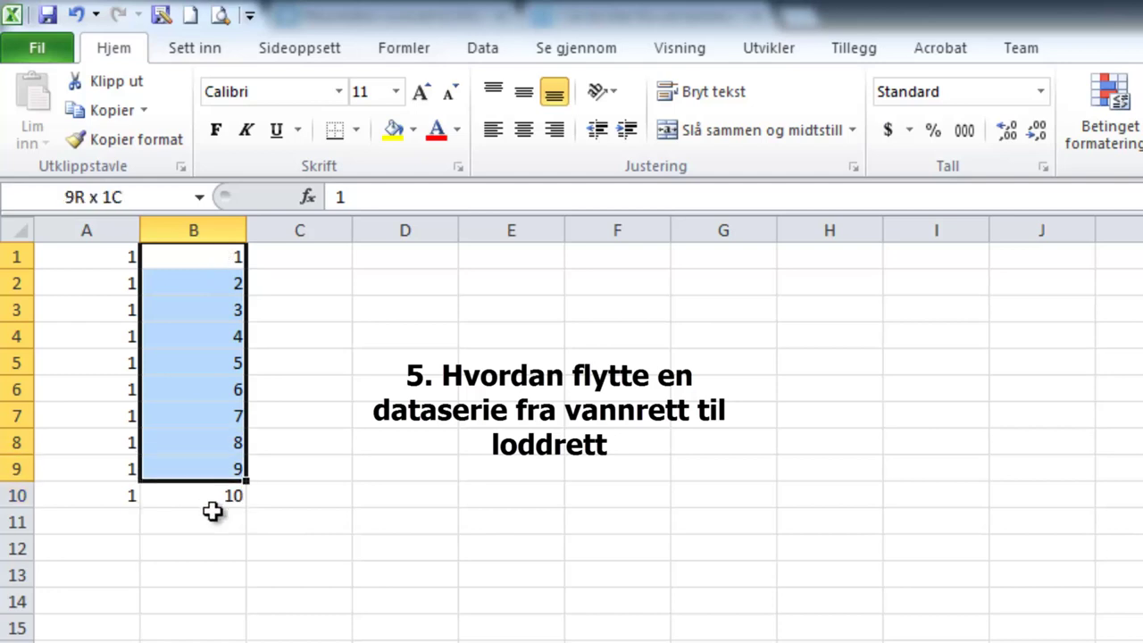
right_click(220, 259)
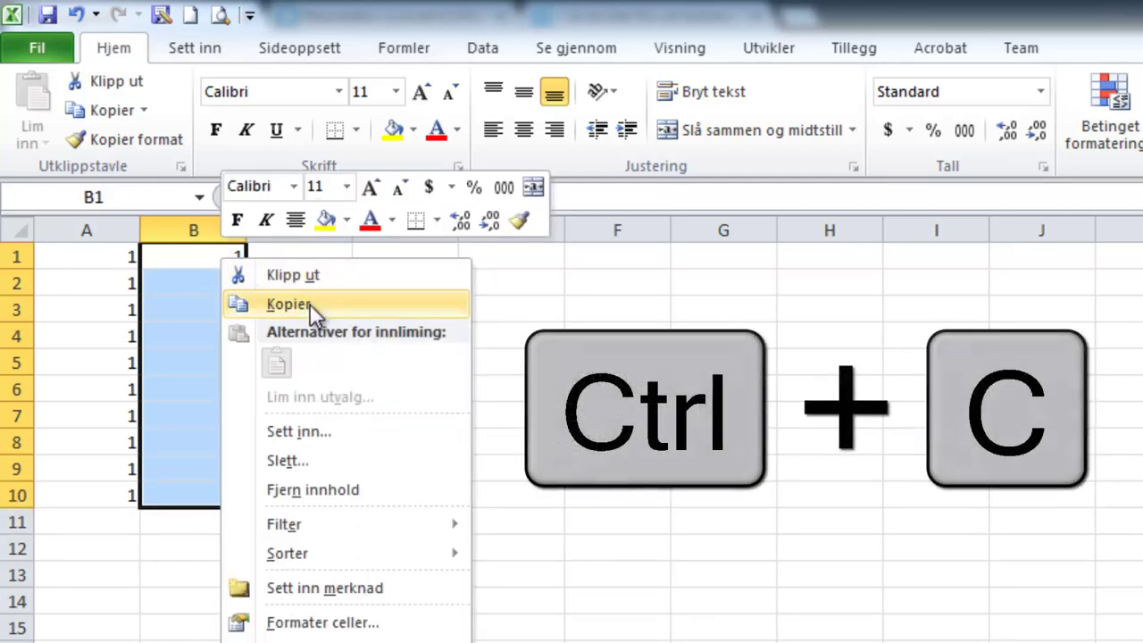
left_click(310, 304)
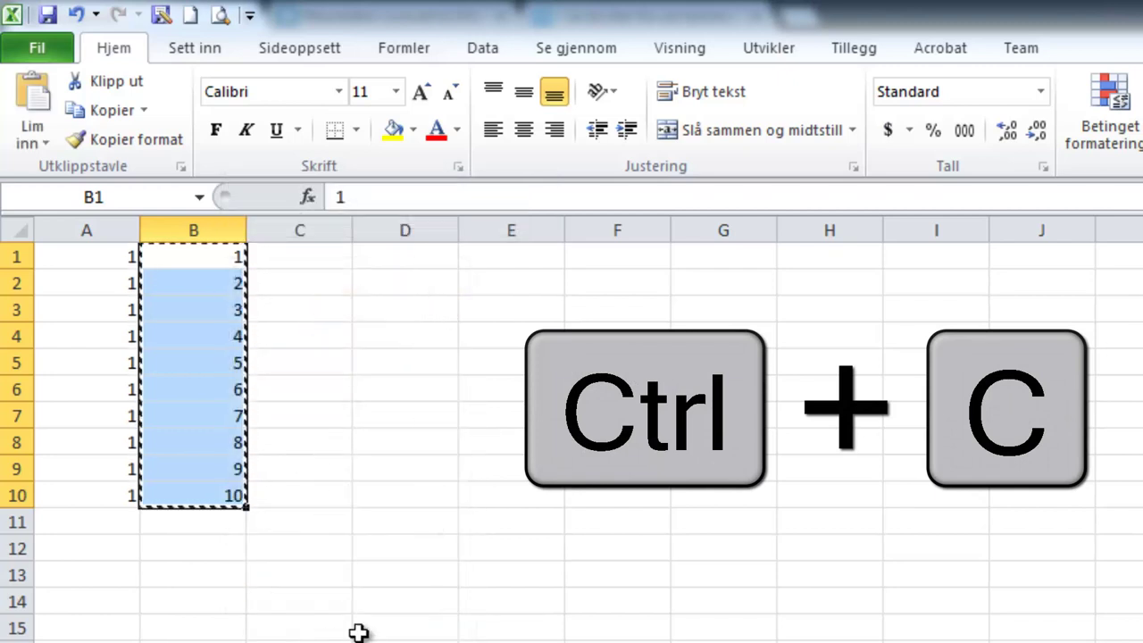
right_click(376, 253)
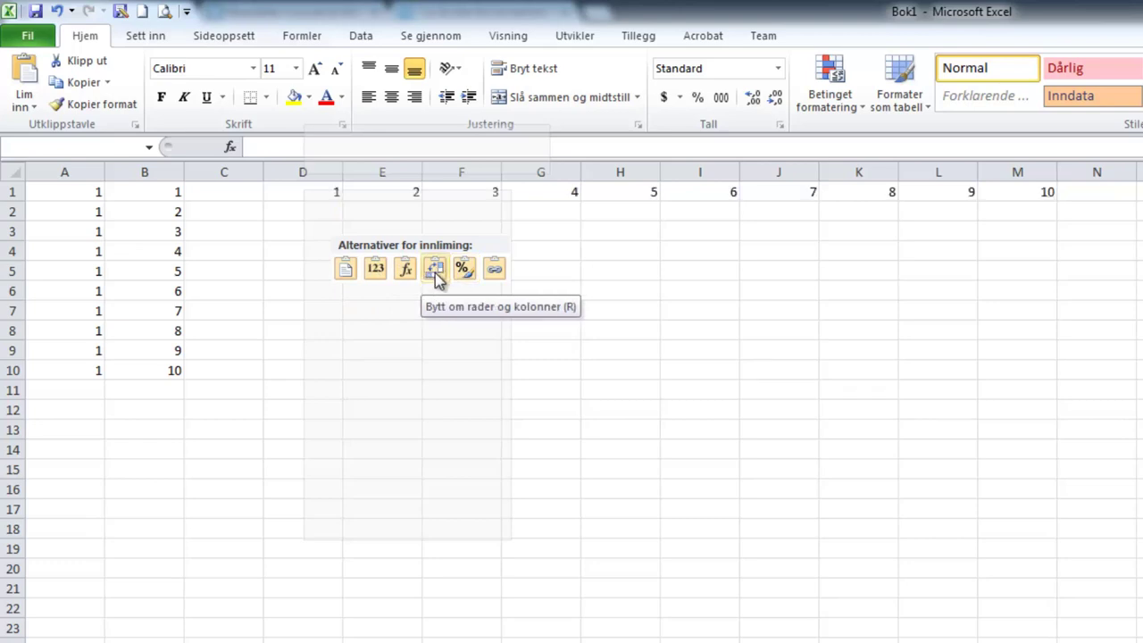
left_click(434, 273)
Copy the D1:M1 row and paste it transposed down B11:B20 as 1–10
left_click(433, 272)
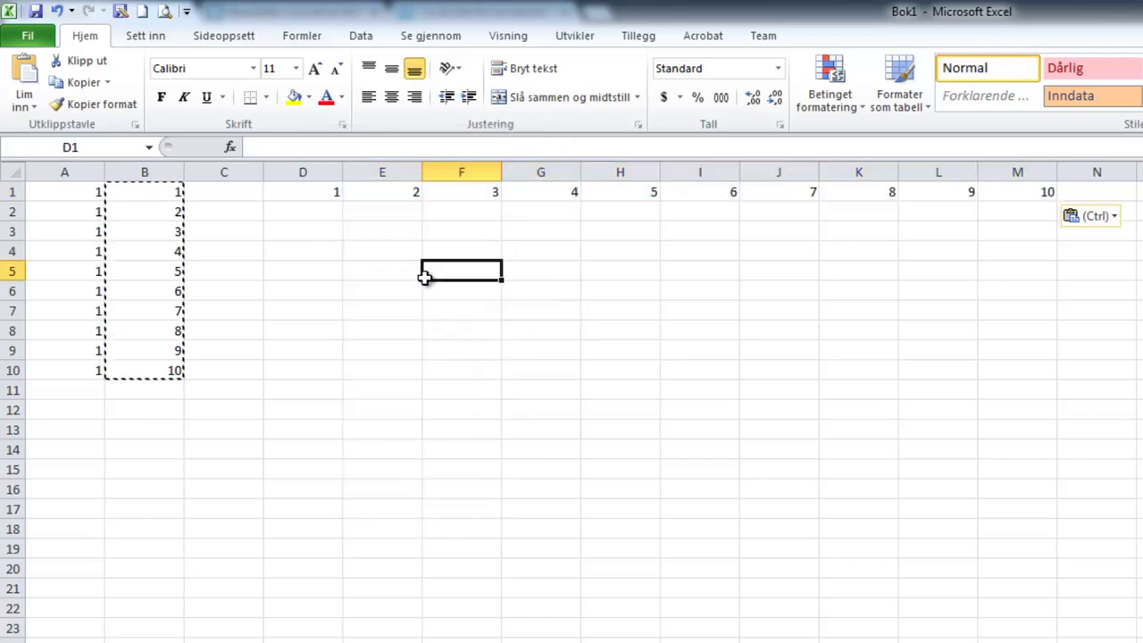
left_click_drag(336, 192, 1015, 193)
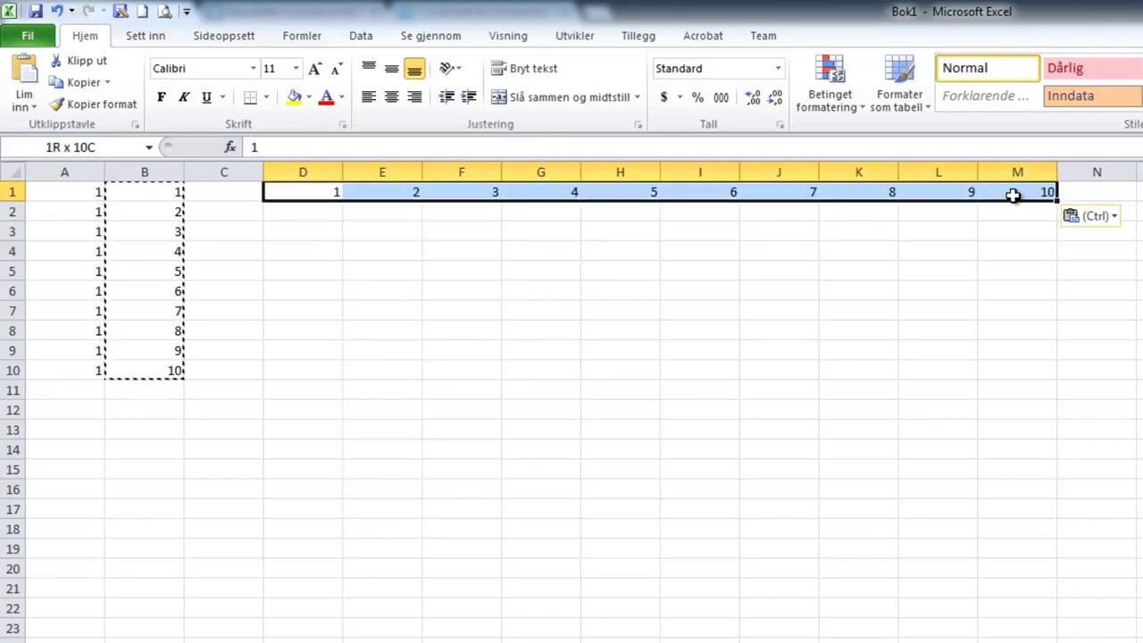
right_click(323, 195)
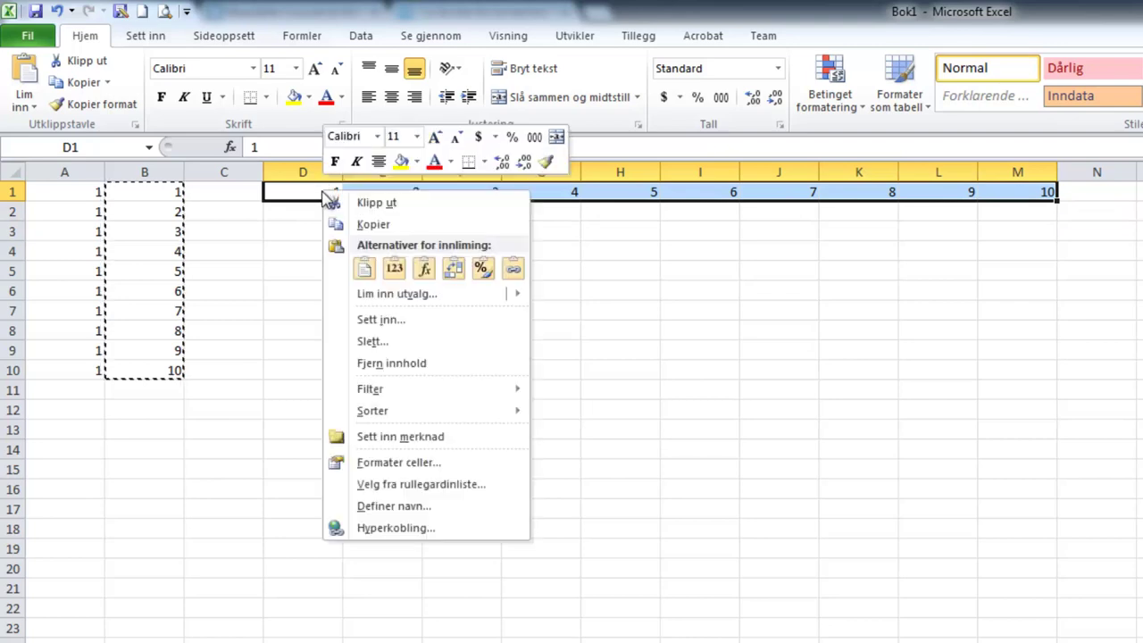
left_click(362, 224)
left_click(158, 390)
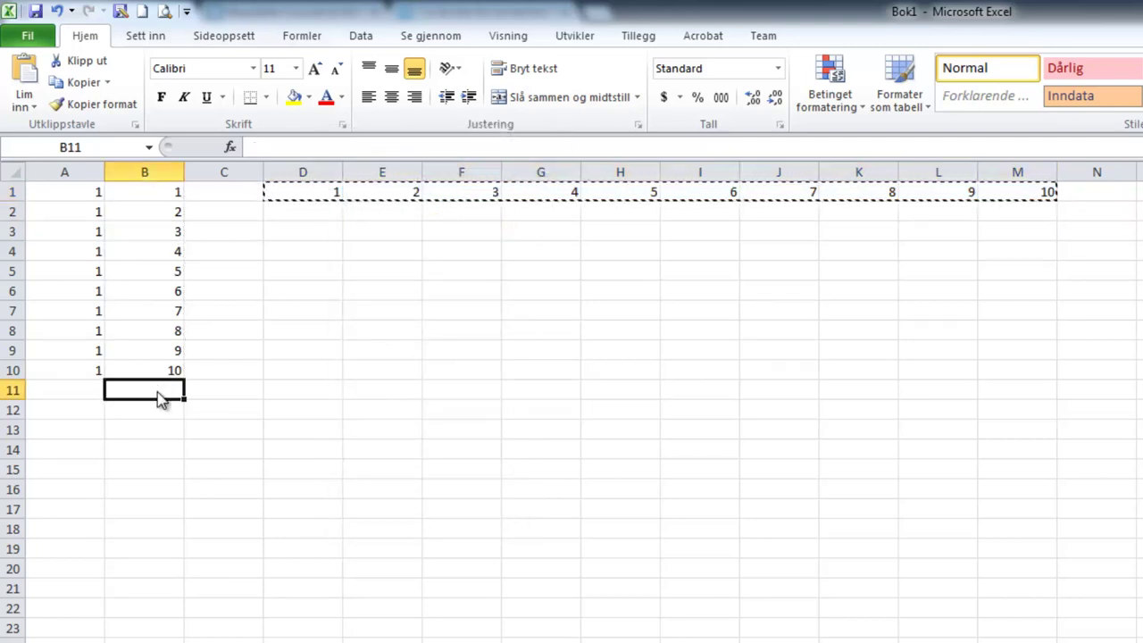
right_click(159, 392)
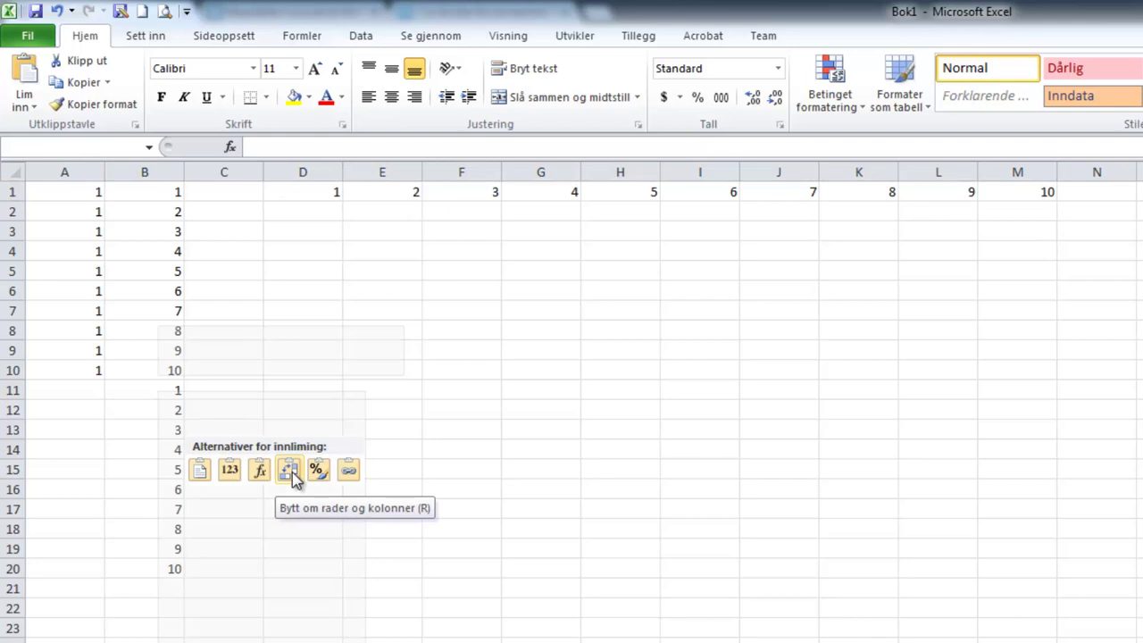
left_click(292, 472)
left_click(215, 434)
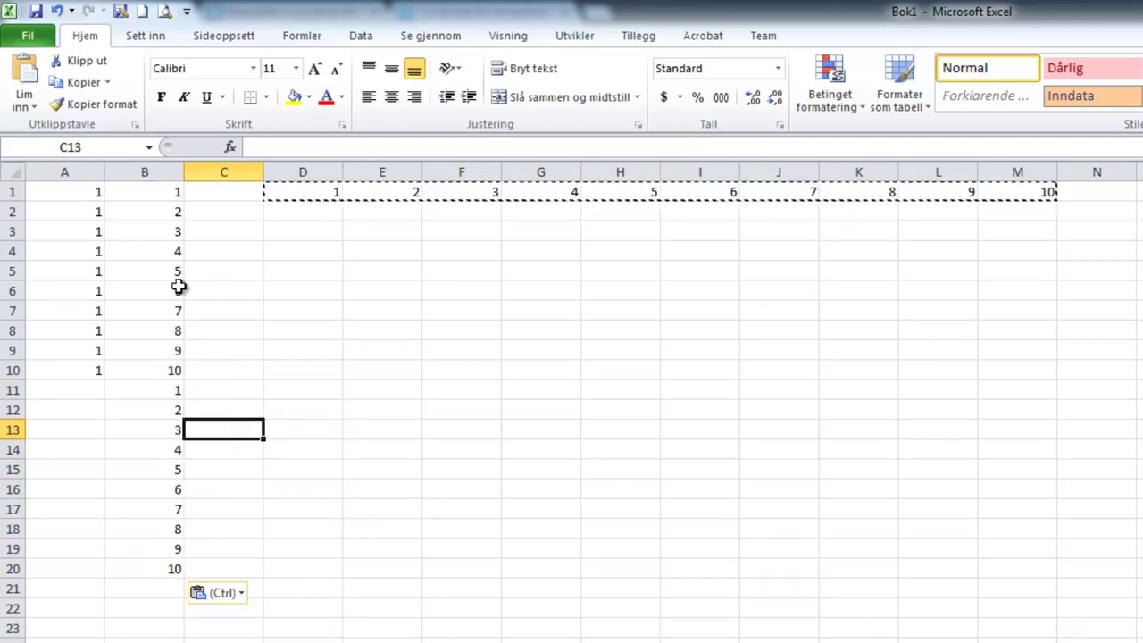
key("ctrl+a")
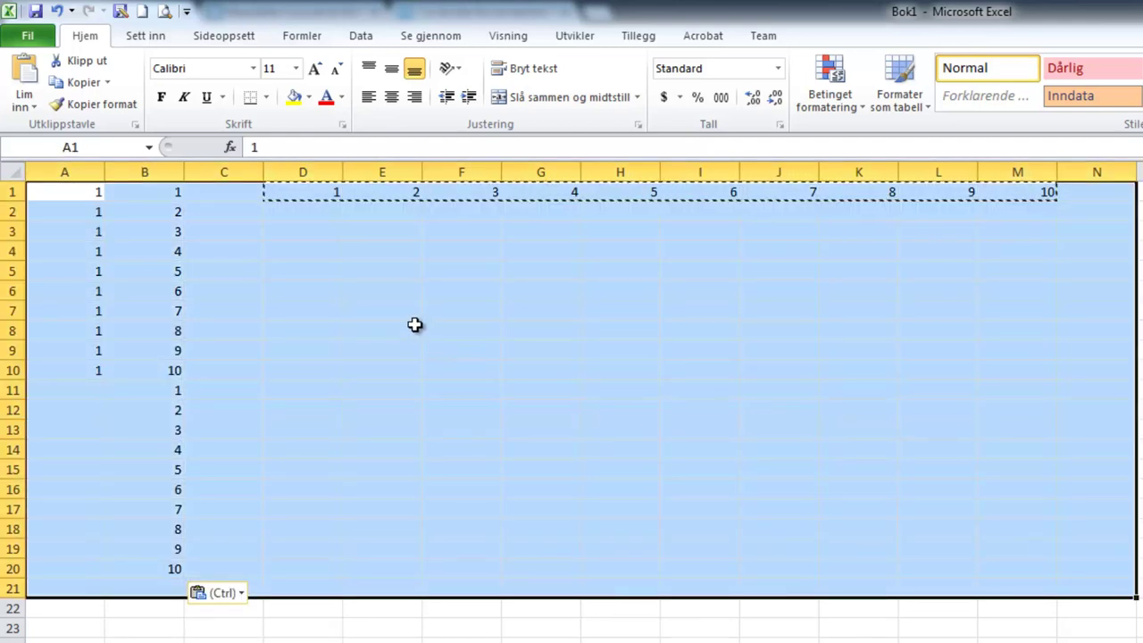